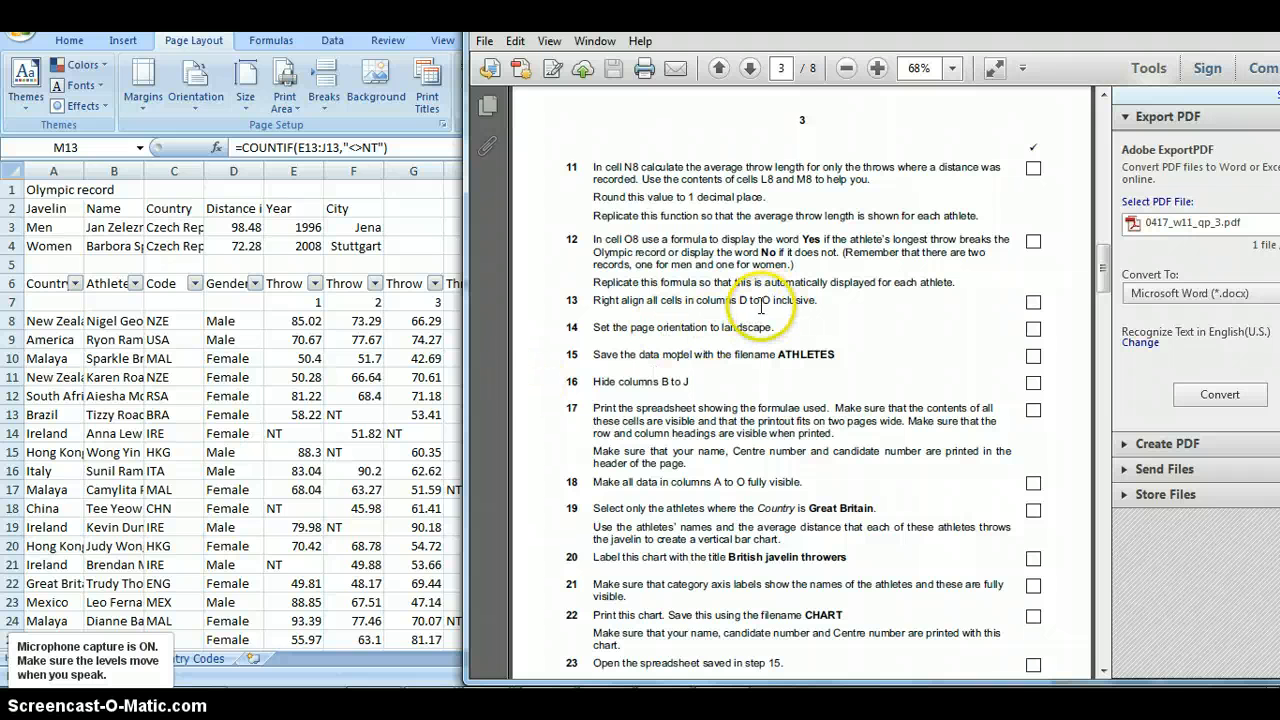
- Switch to the Excel worksheet and right-align all cells in columns D to O
left_click(398, 415)
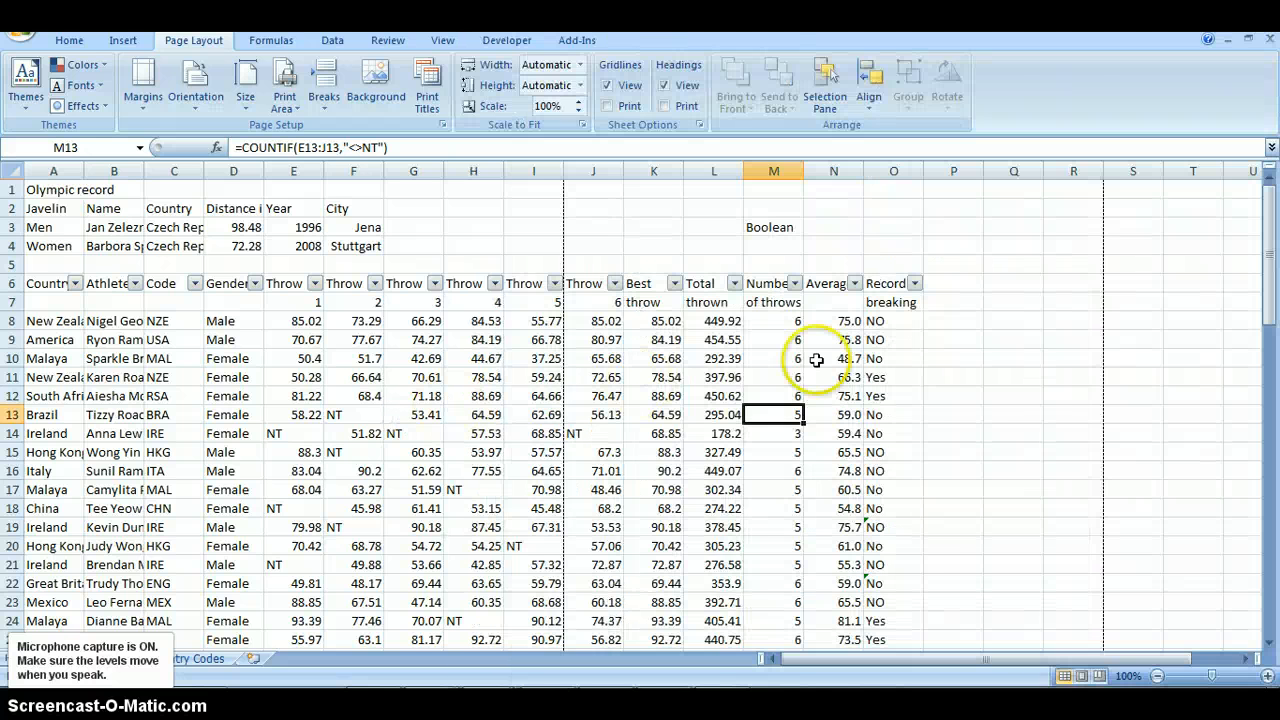
left_click(234, 171)
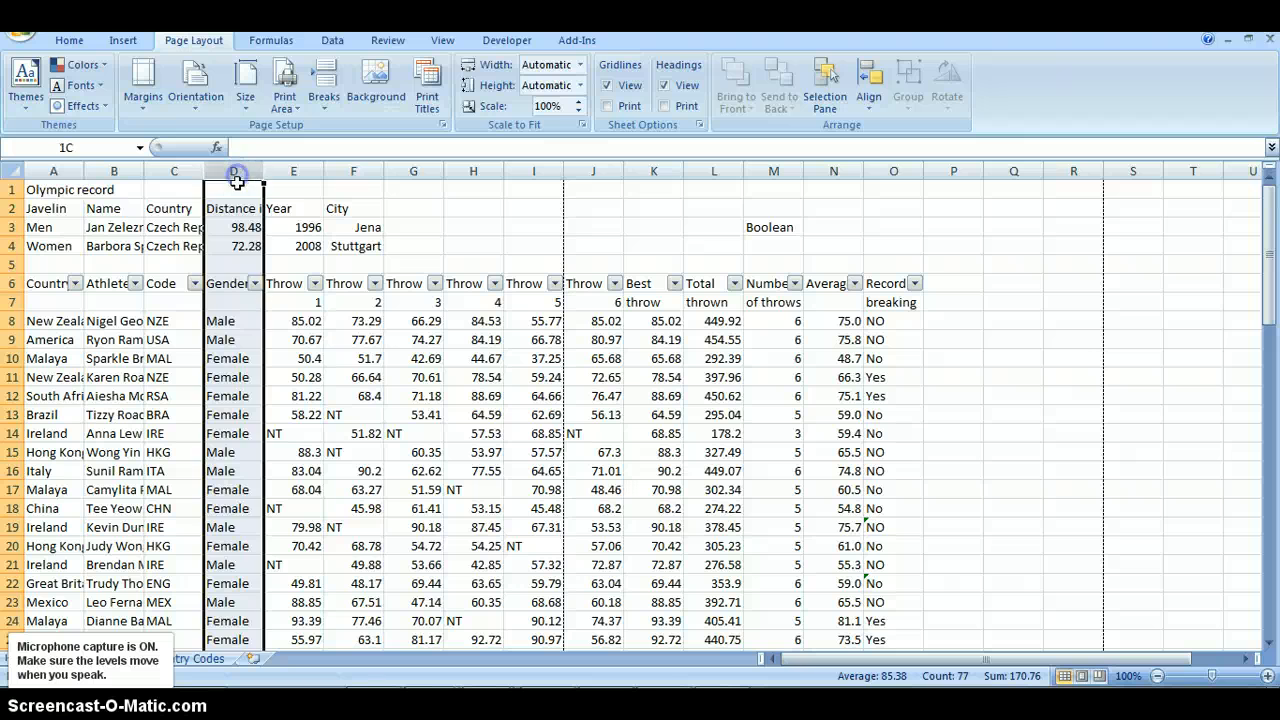
left_click(350, 358)
left_click(235, 171)
left_click_drag(234, 171, 888, 171)
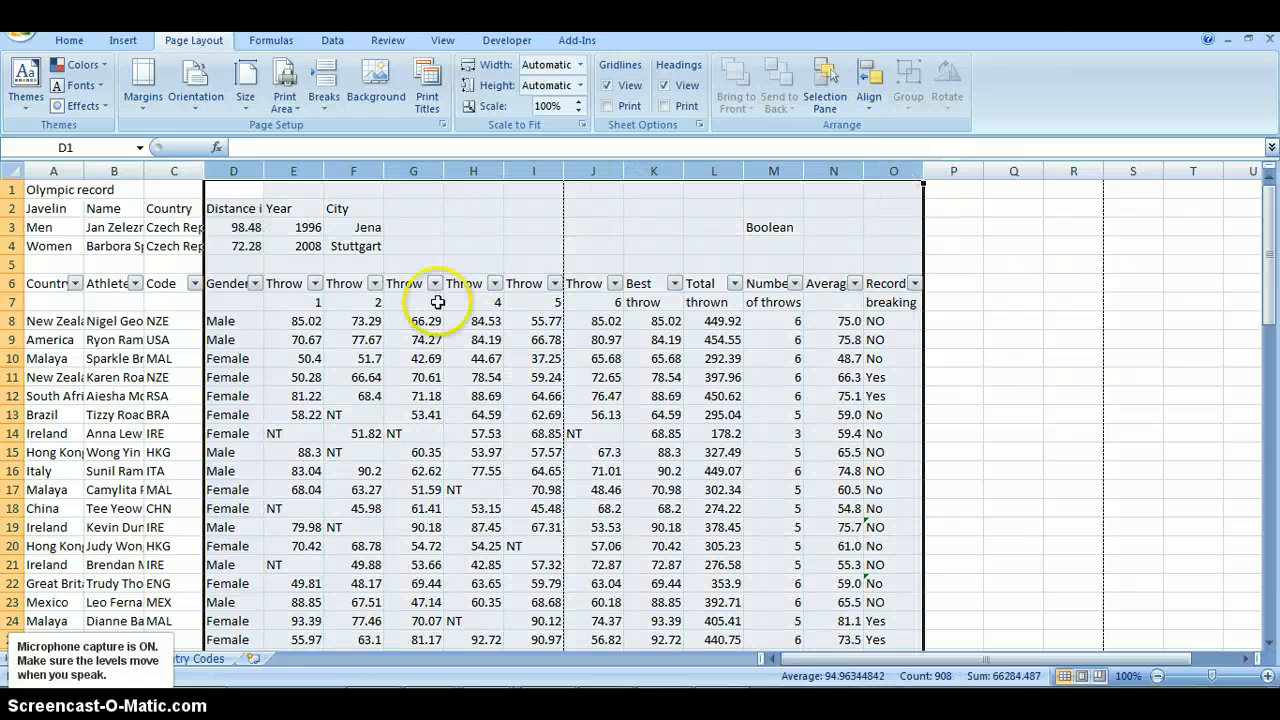
left_click(66, 42)
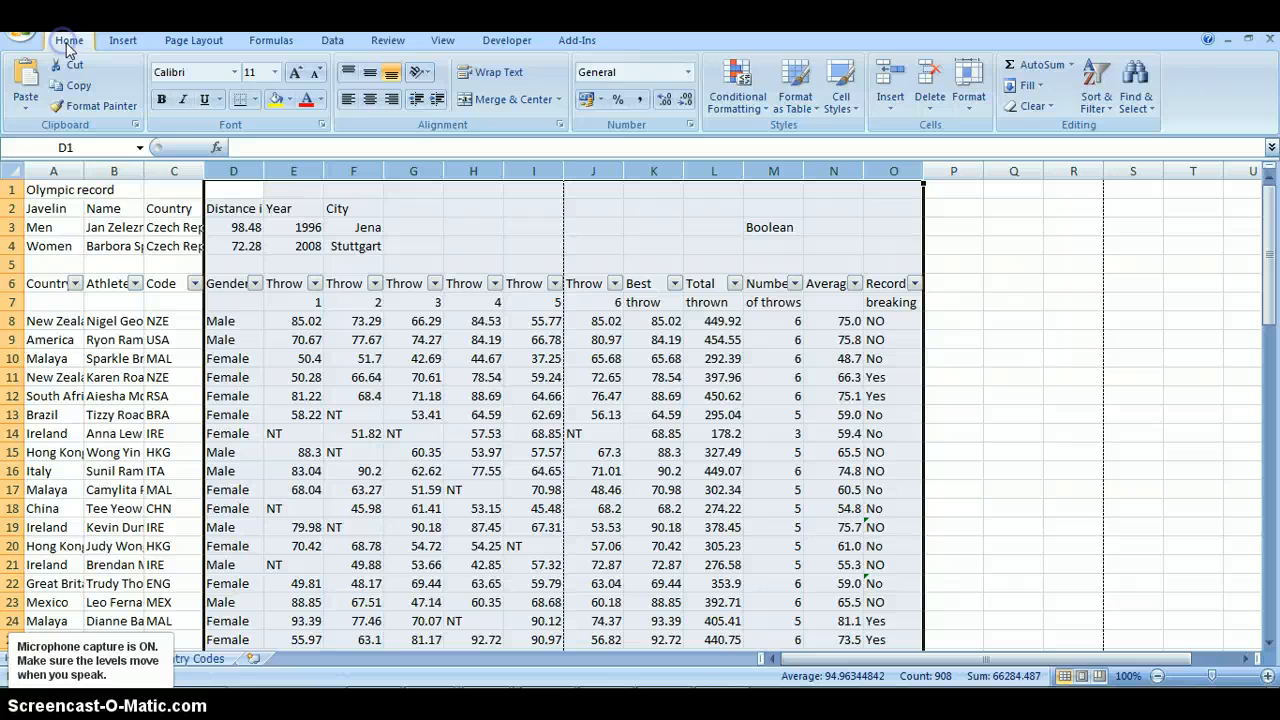
left_click(390, 103)
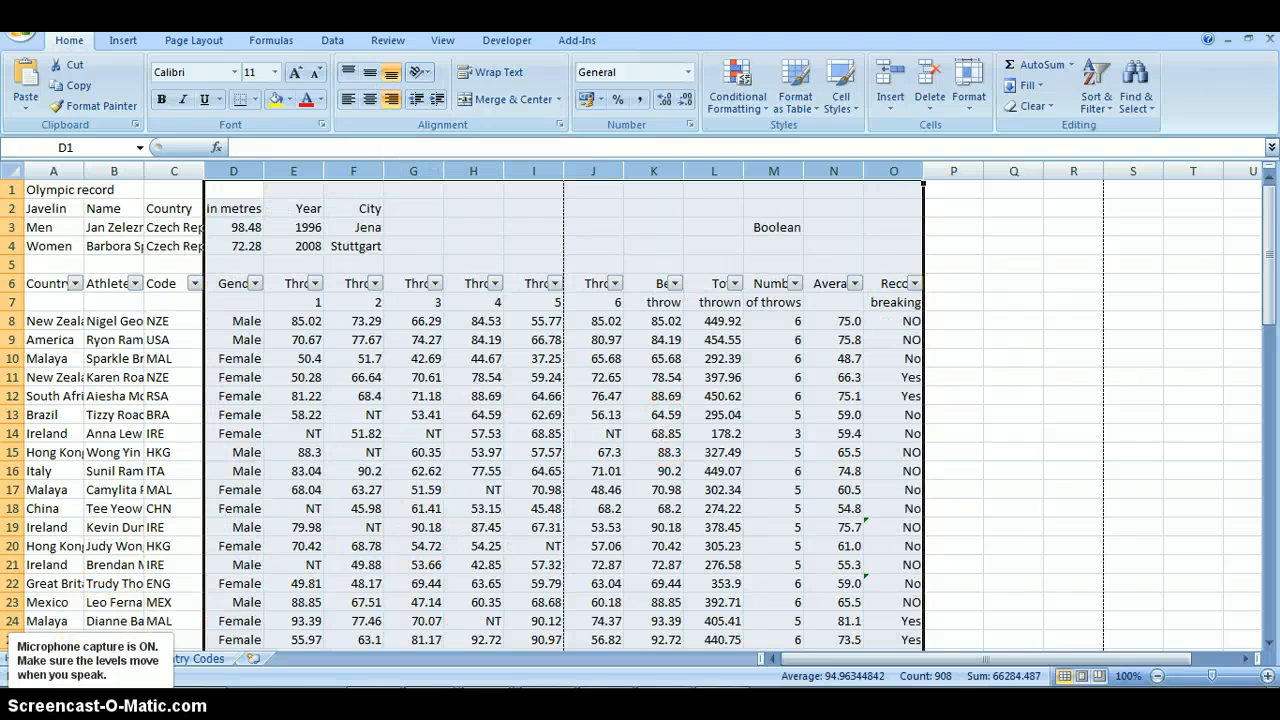
- Consult task 14 in the PDF question paper, and set the Excel worksheet's page orientation to landscape
left_click(90, 700)
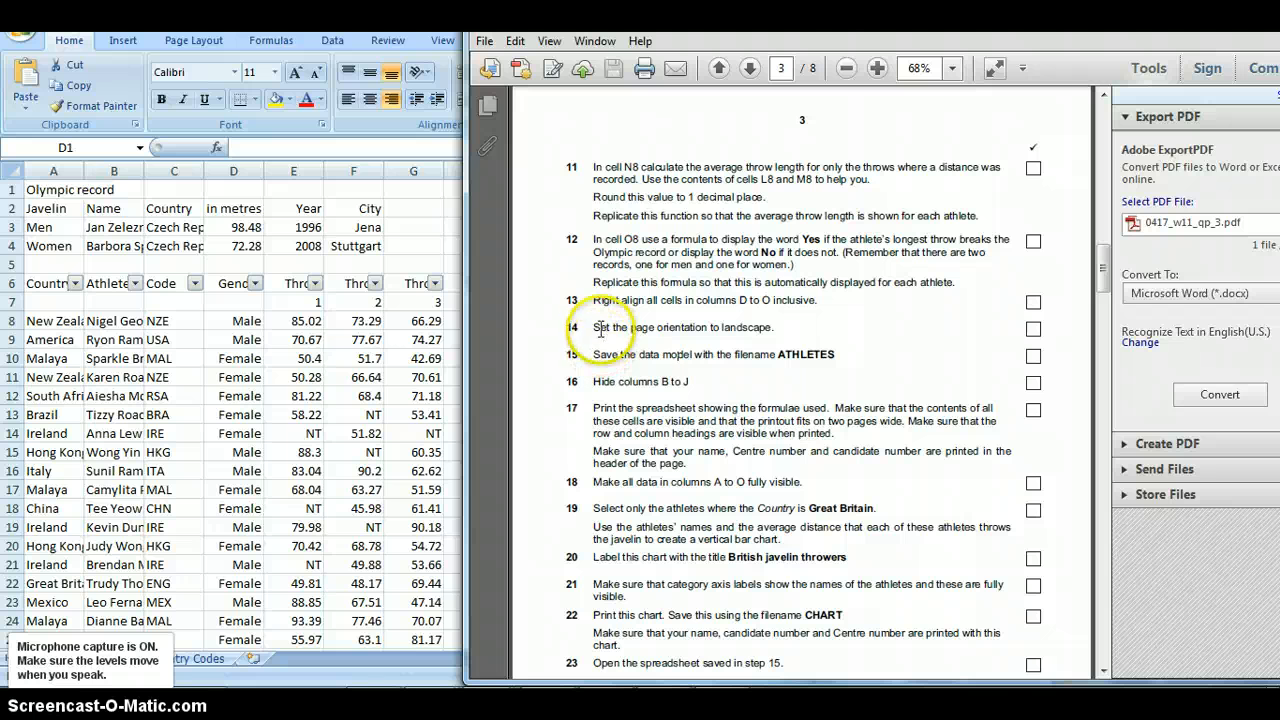
left_click_drag(592, 327, 773, 320)
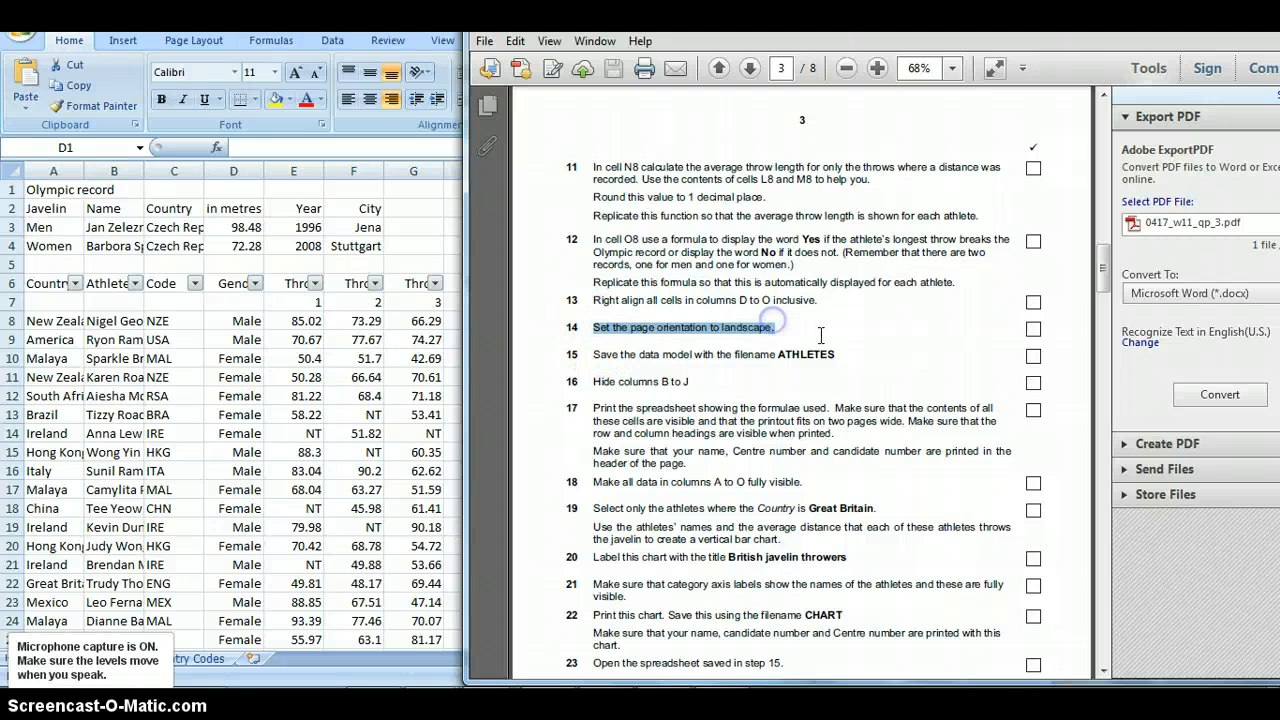
left_click(125, 76)
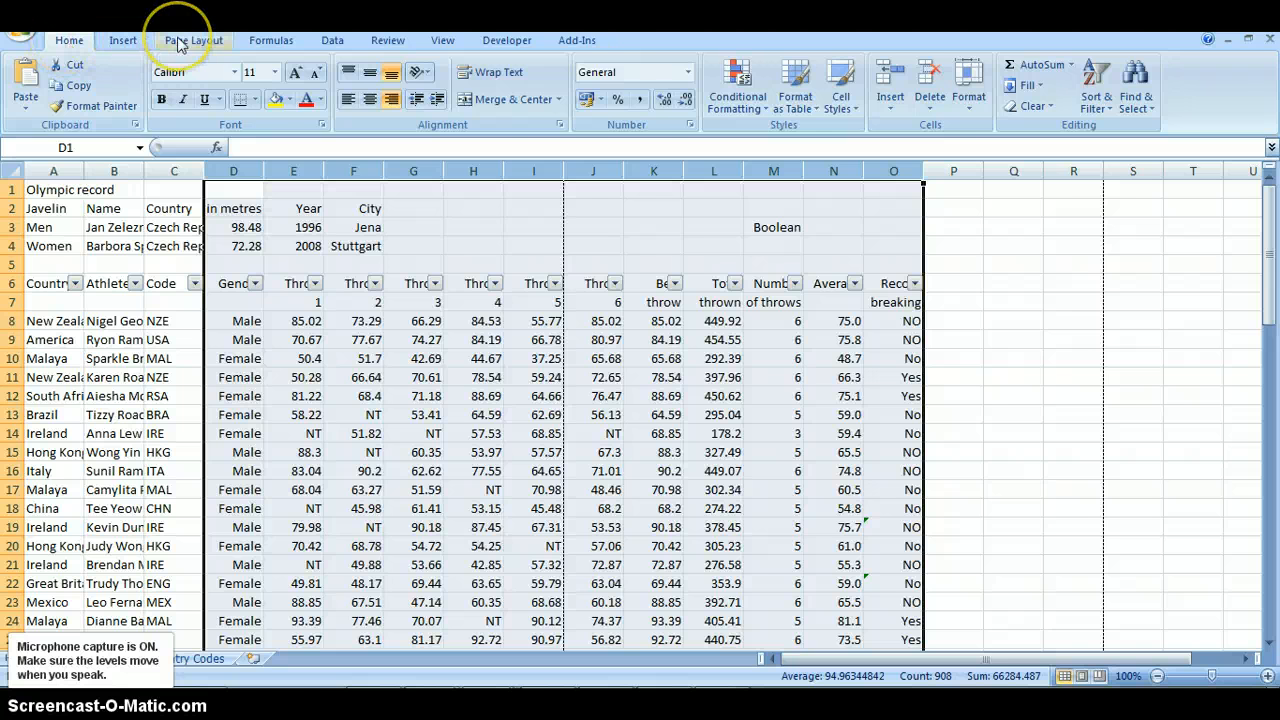
left_click(180, 41)
left_click(186, 108)
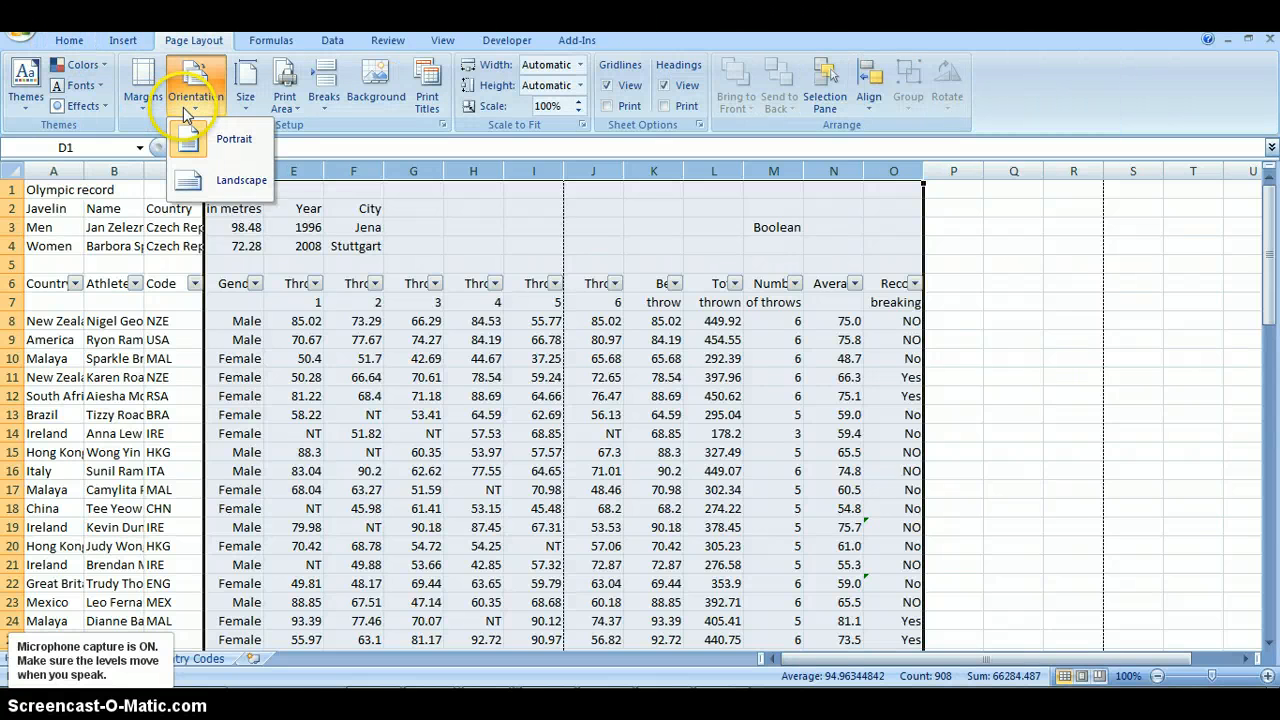
left_click(240, 181)
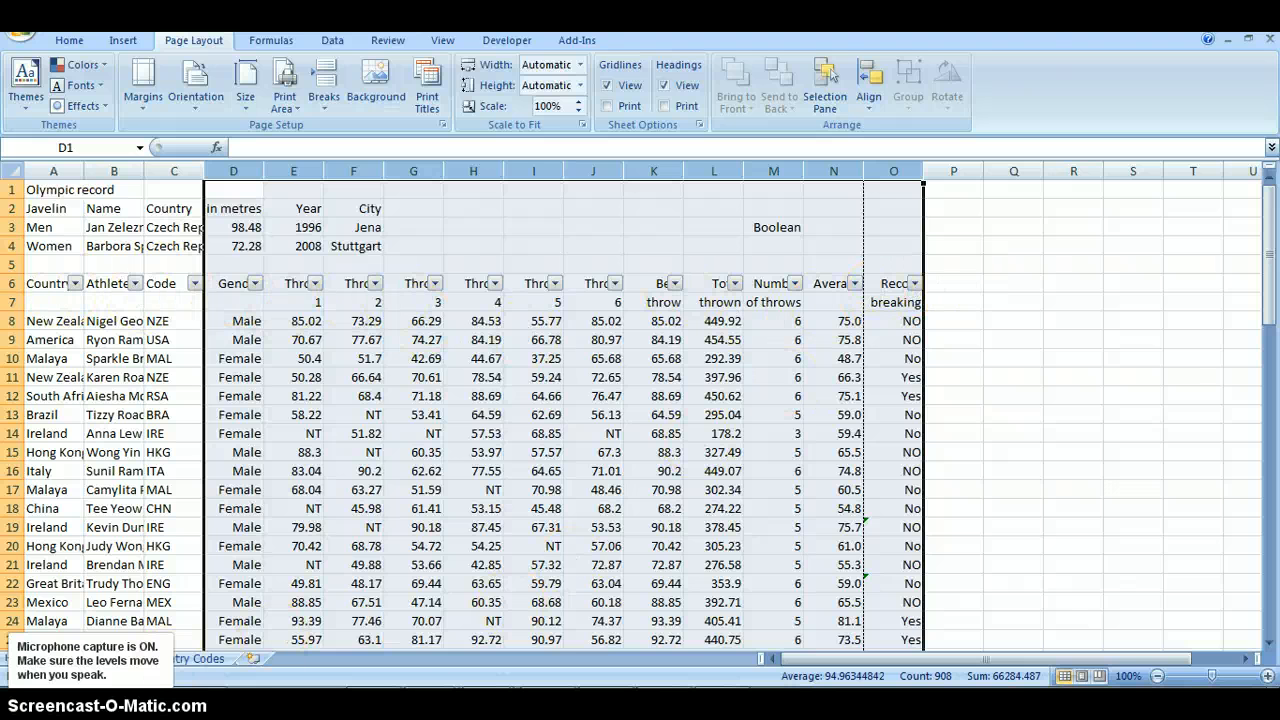
- Consult task 16 in the PDF question paper, and hide columns B to J in the Excel worksheet
key("alt+Tab")
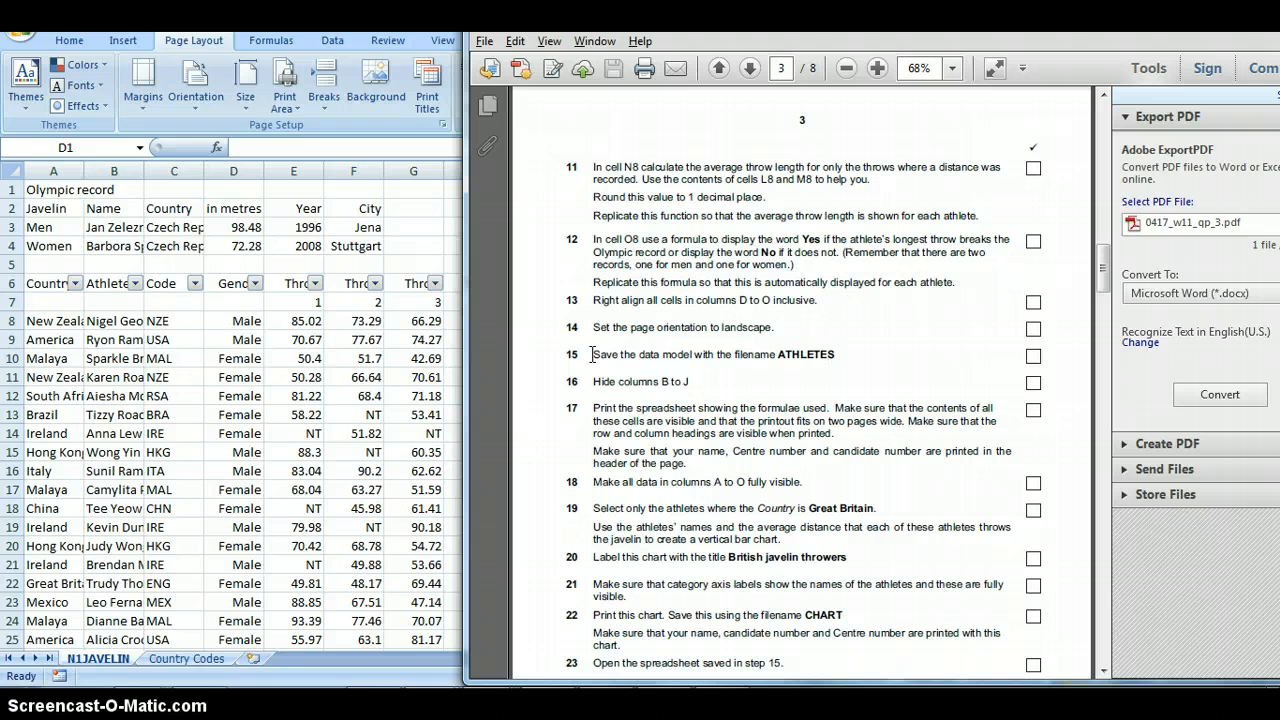
left_click_drag(593, 381, 621, 380)
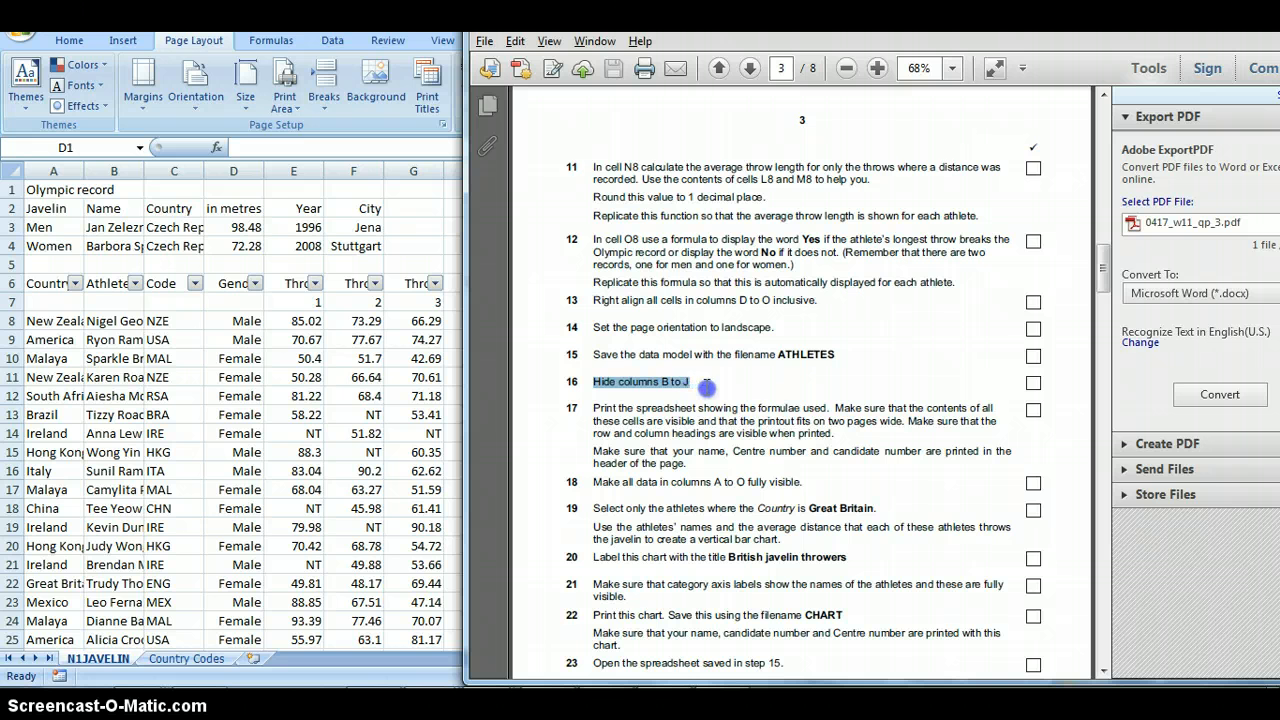
left_click_drag(707, 386, 707, 388)
left_click(634, 414)
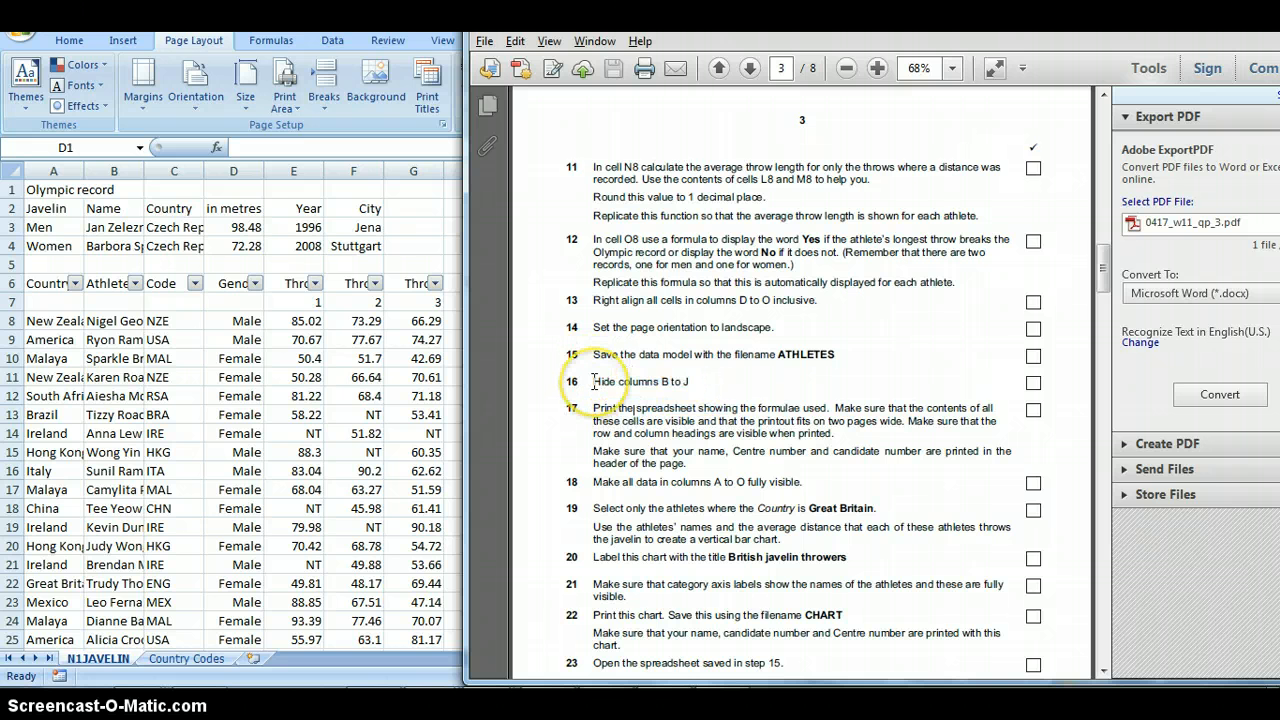
left_click(200, 332)
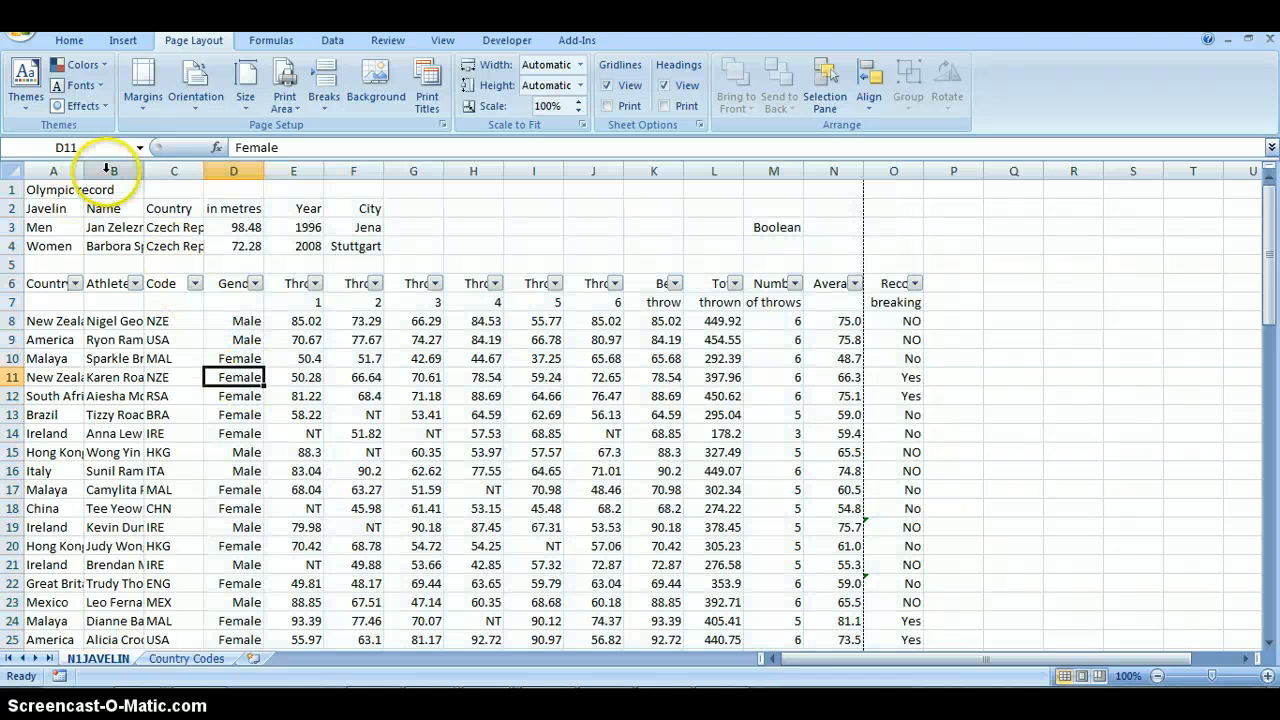
left_click(106, 170)
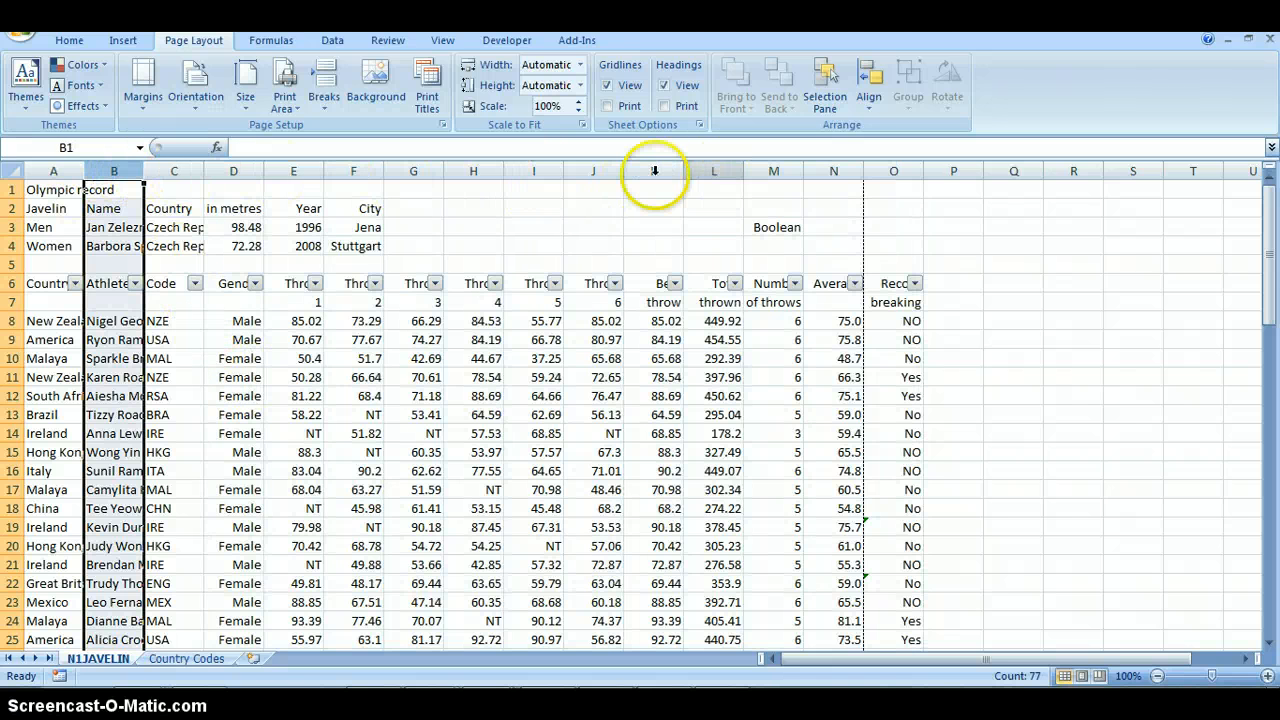
left_click(590, 171, "shift")
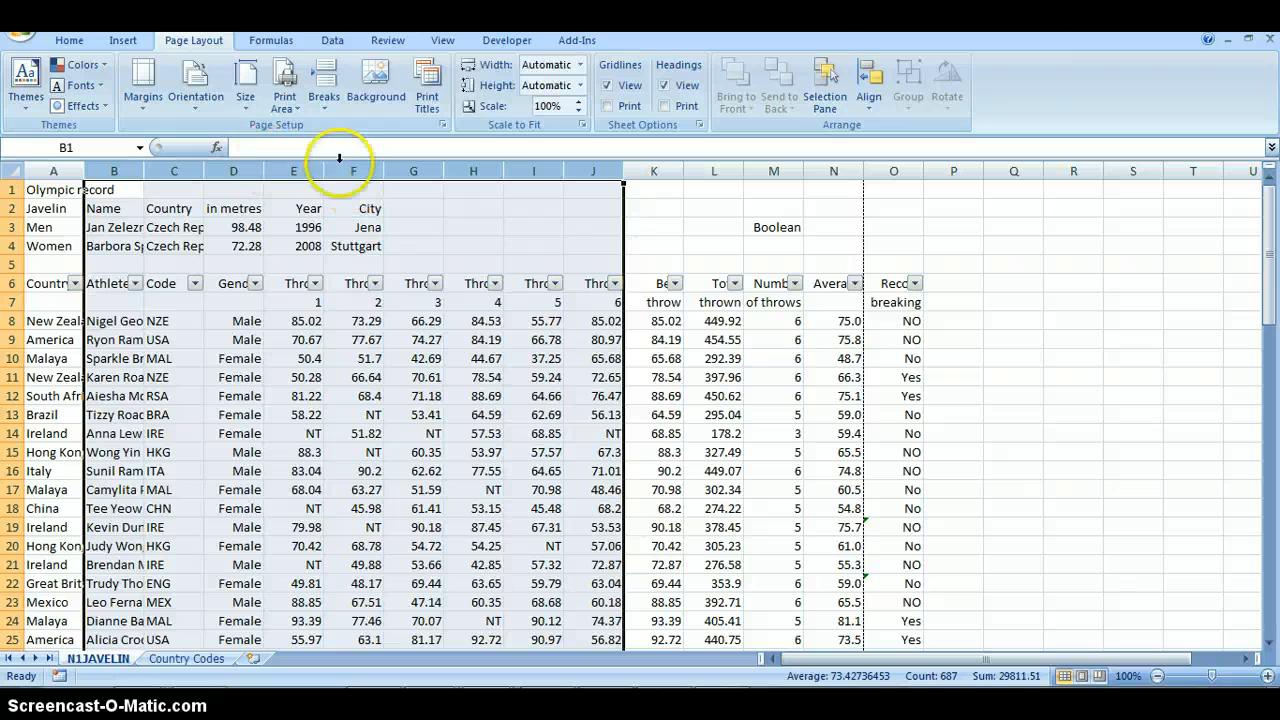
right_click(295, 173)
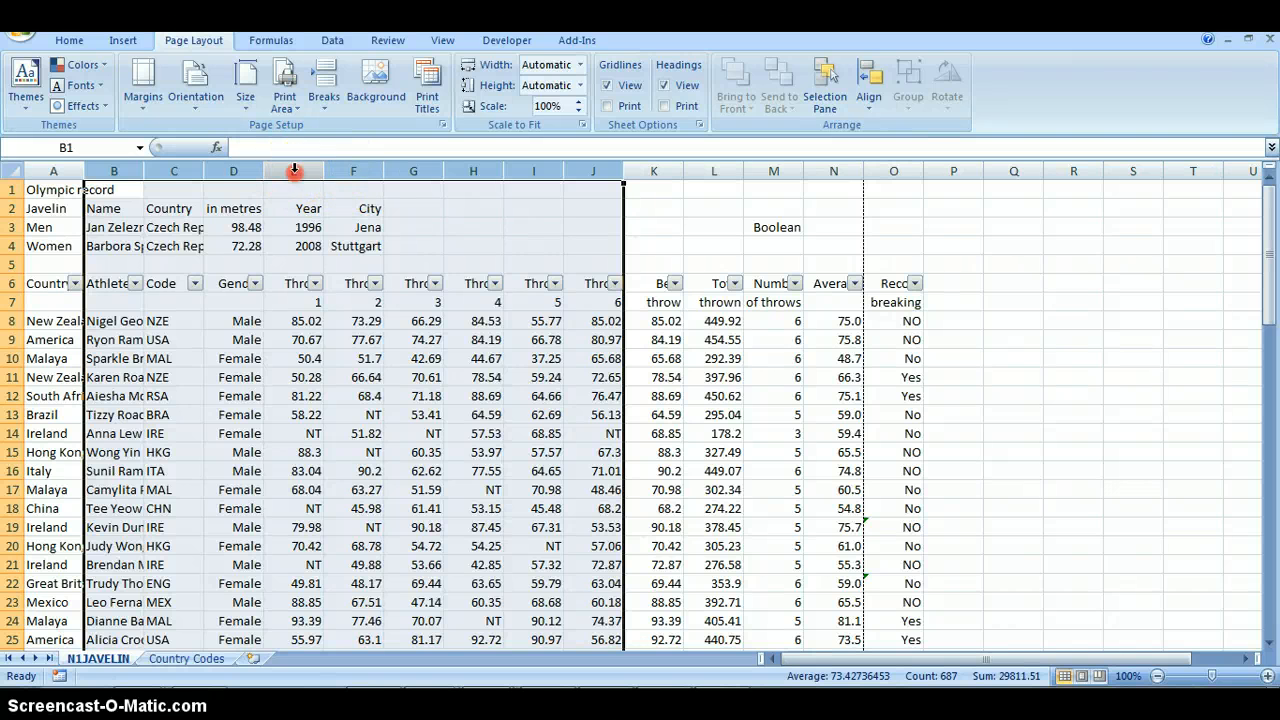
left_click(358, 373)
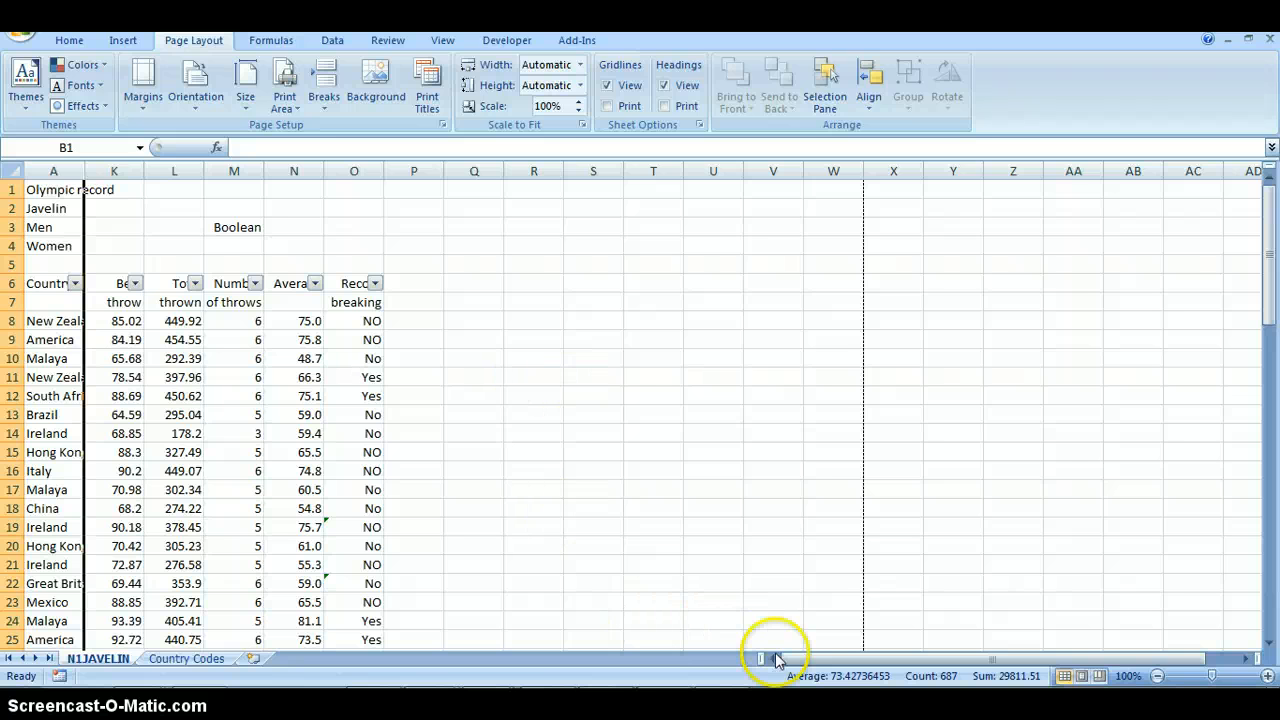
- Read task 17 in the PDF question paper, and show the formulas in the Excel worksheet instead of their results
left_click(557, 406)
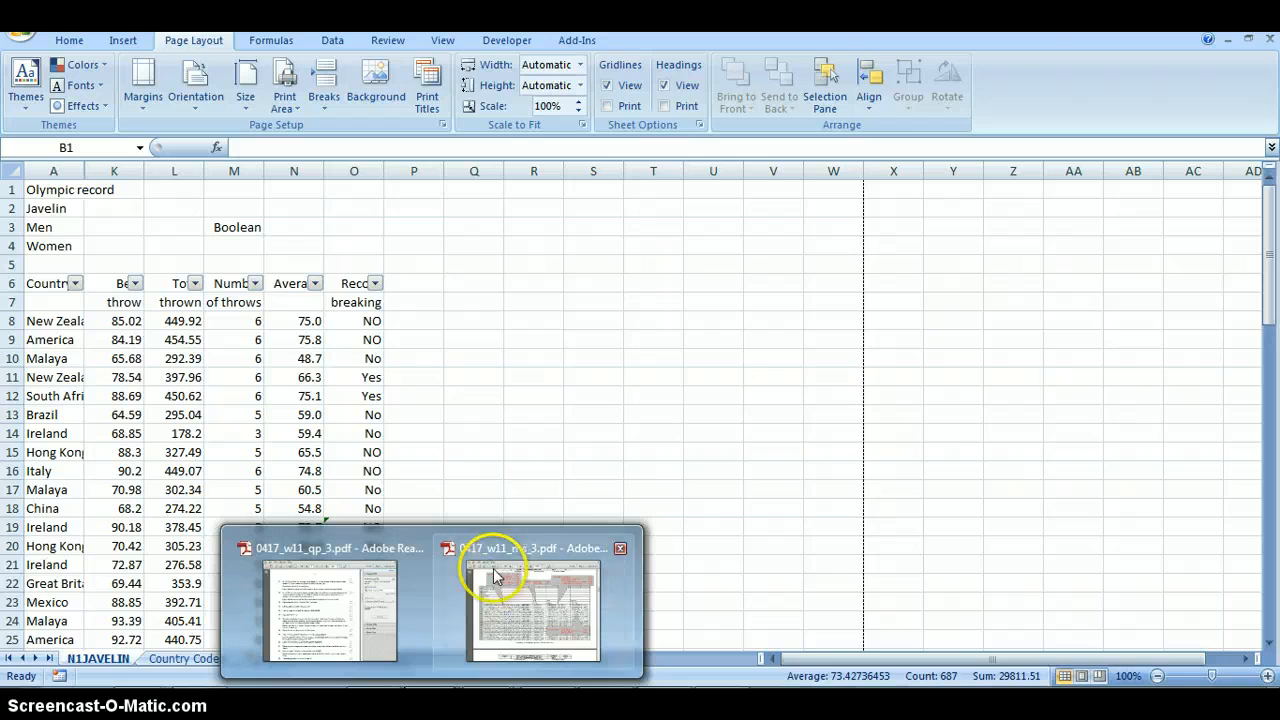
left_click(495, 570)
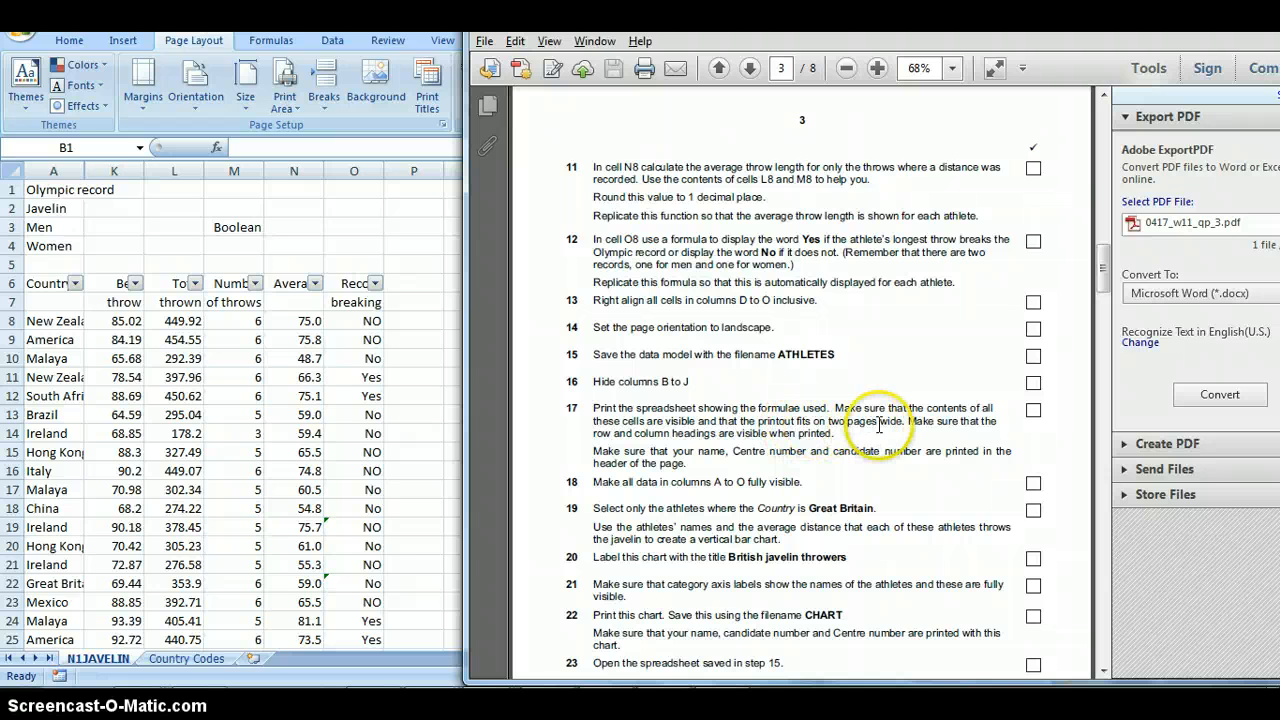
left_click(593, 408)
left_click_drag(593, 408, 652, 407)
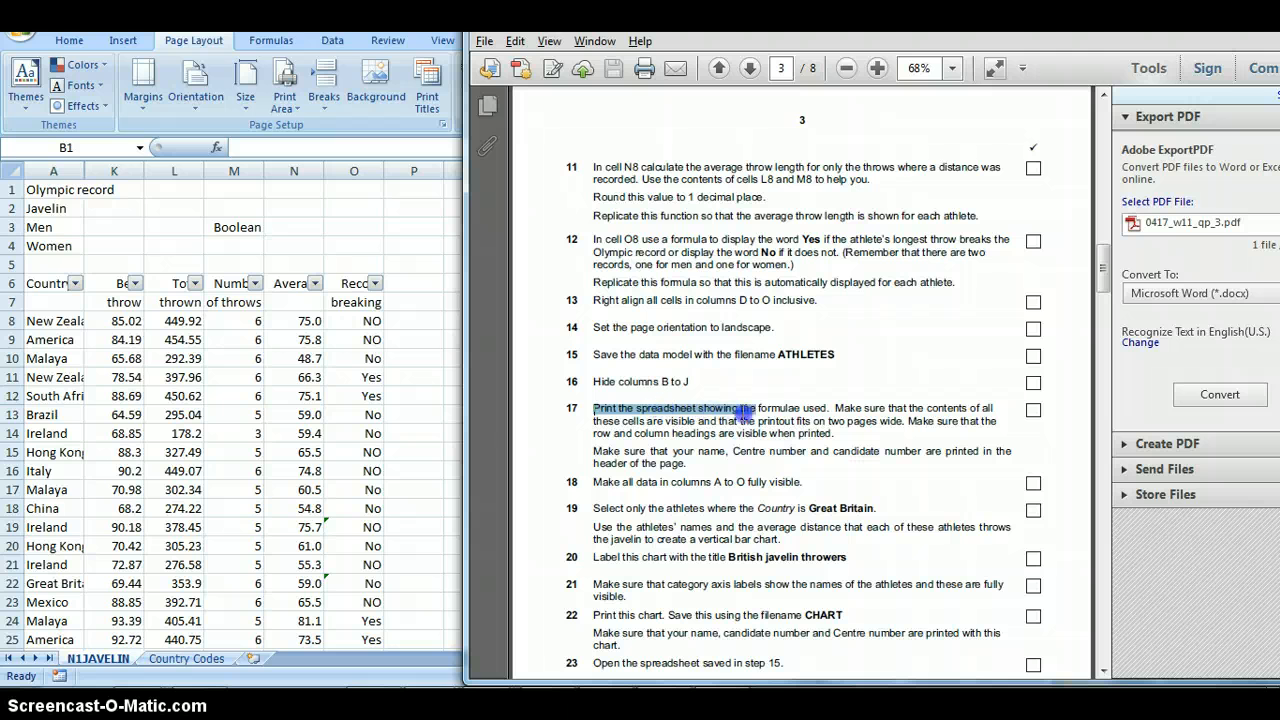
left_click_drag(800, 412, 823, 425)
left_click(826, 438)
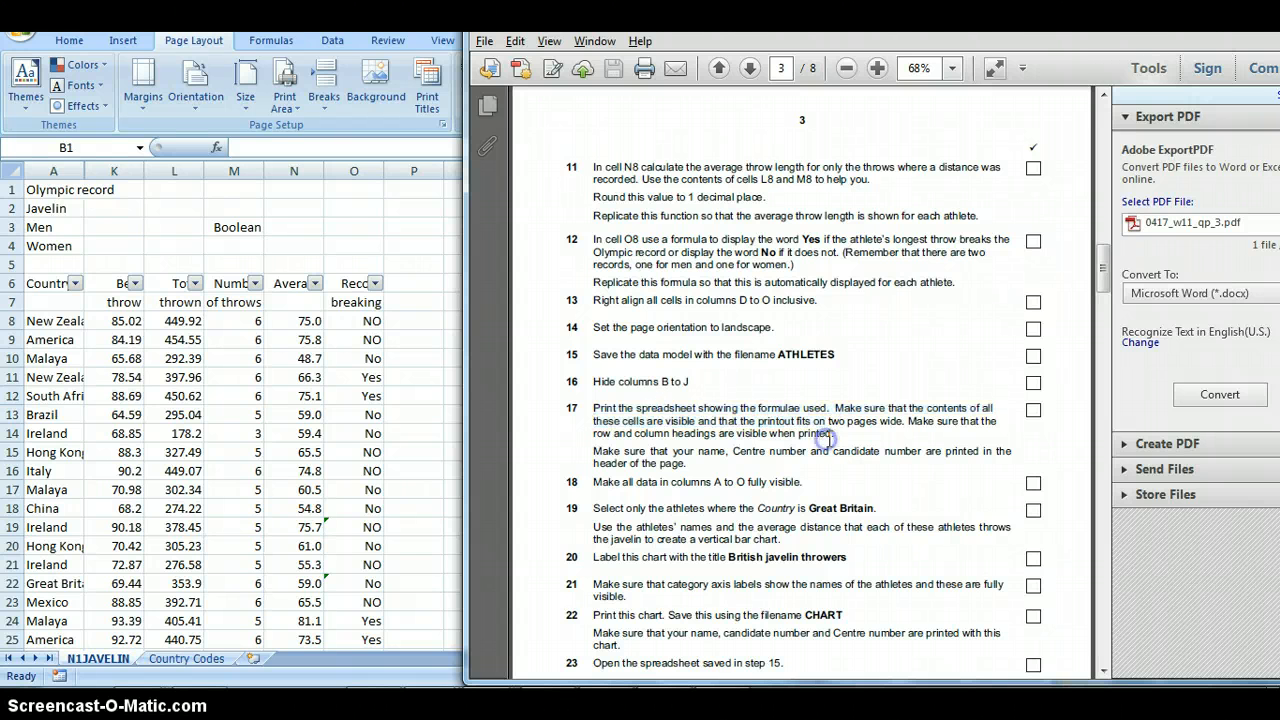
left_click(260, 404)
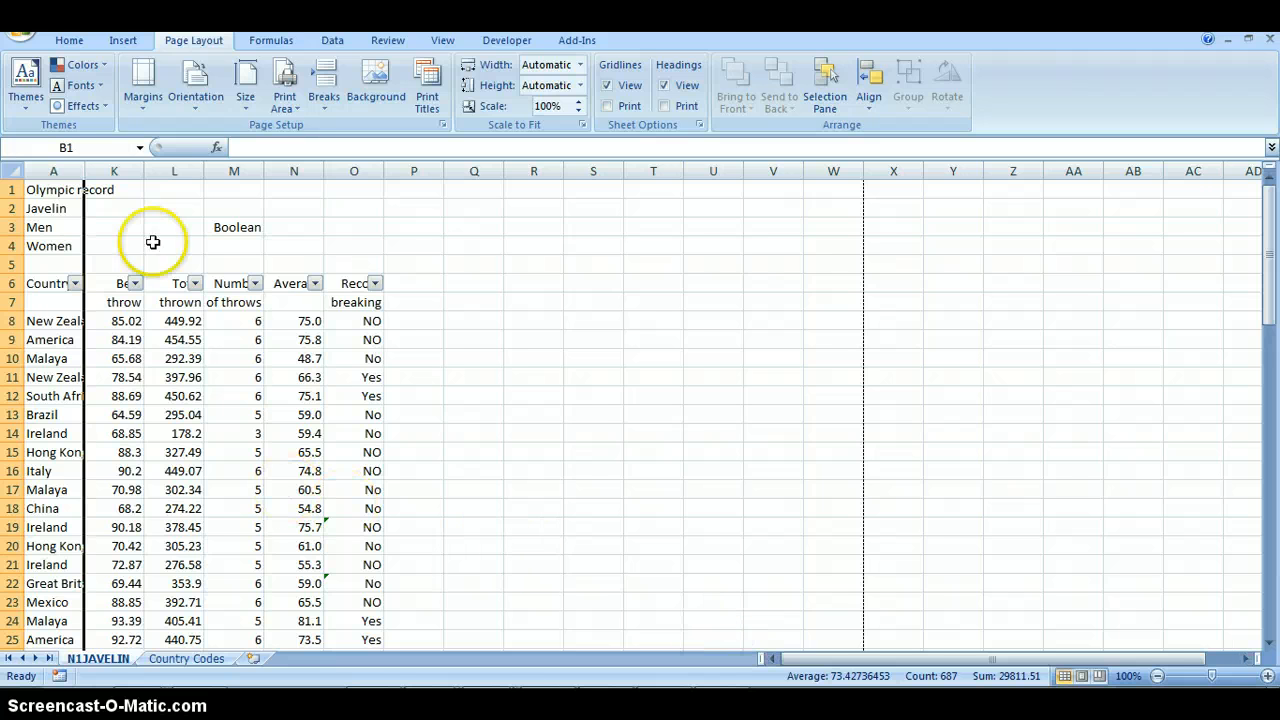
left_click(273, 44)
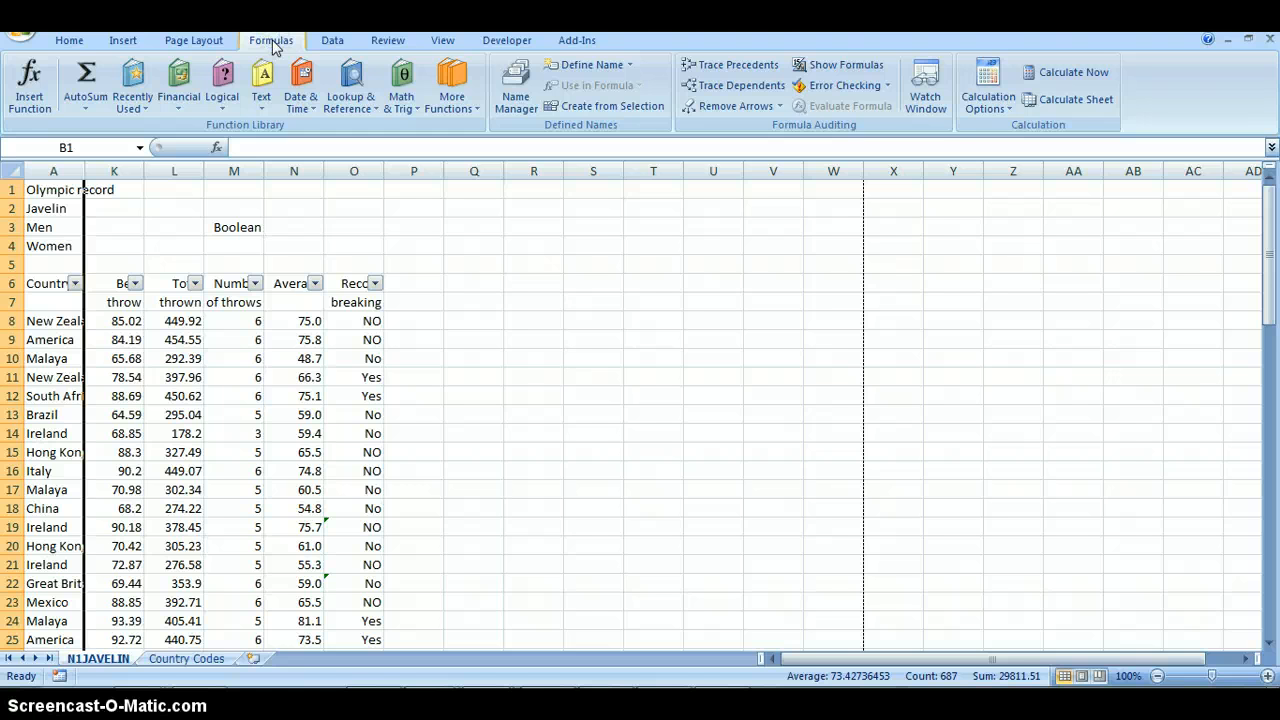
left_click(810, 64)
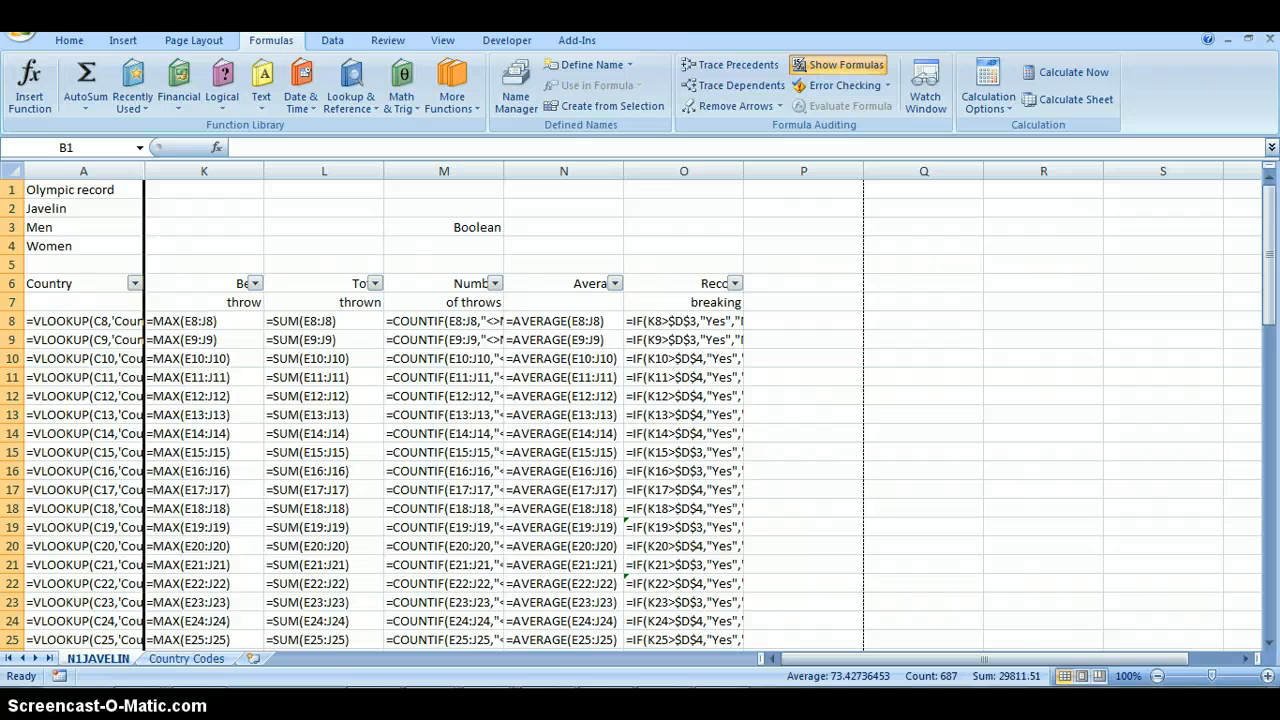
- Recheck task 17 in the PDF, and autofit worksheet columns A and K to O to their formulas
left_click(350, 618)
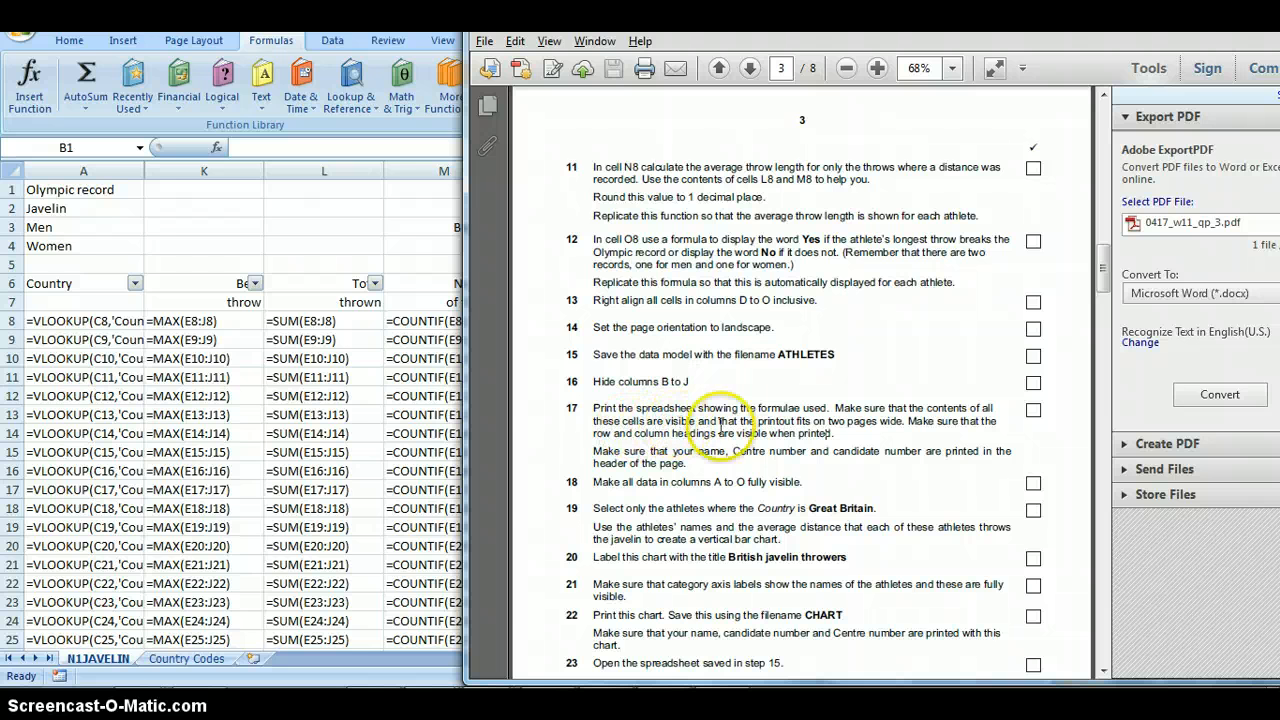
left_click(377, 418)
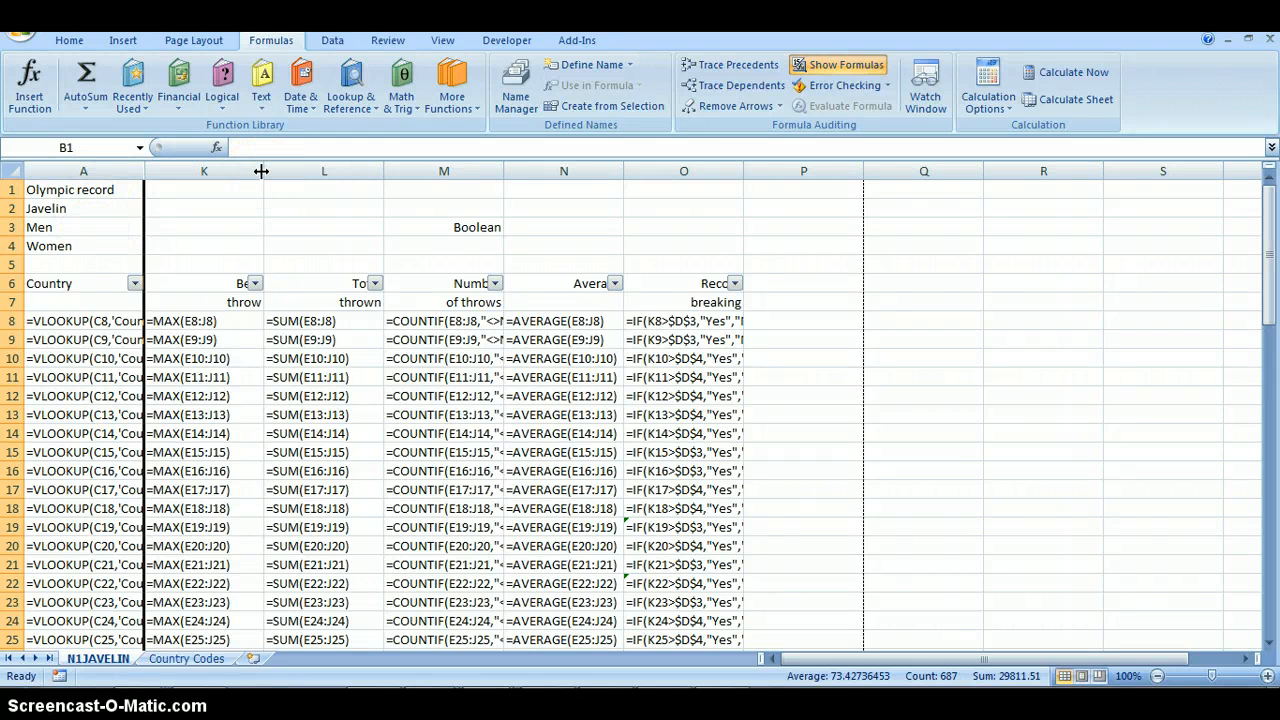
double_click(145, 170)
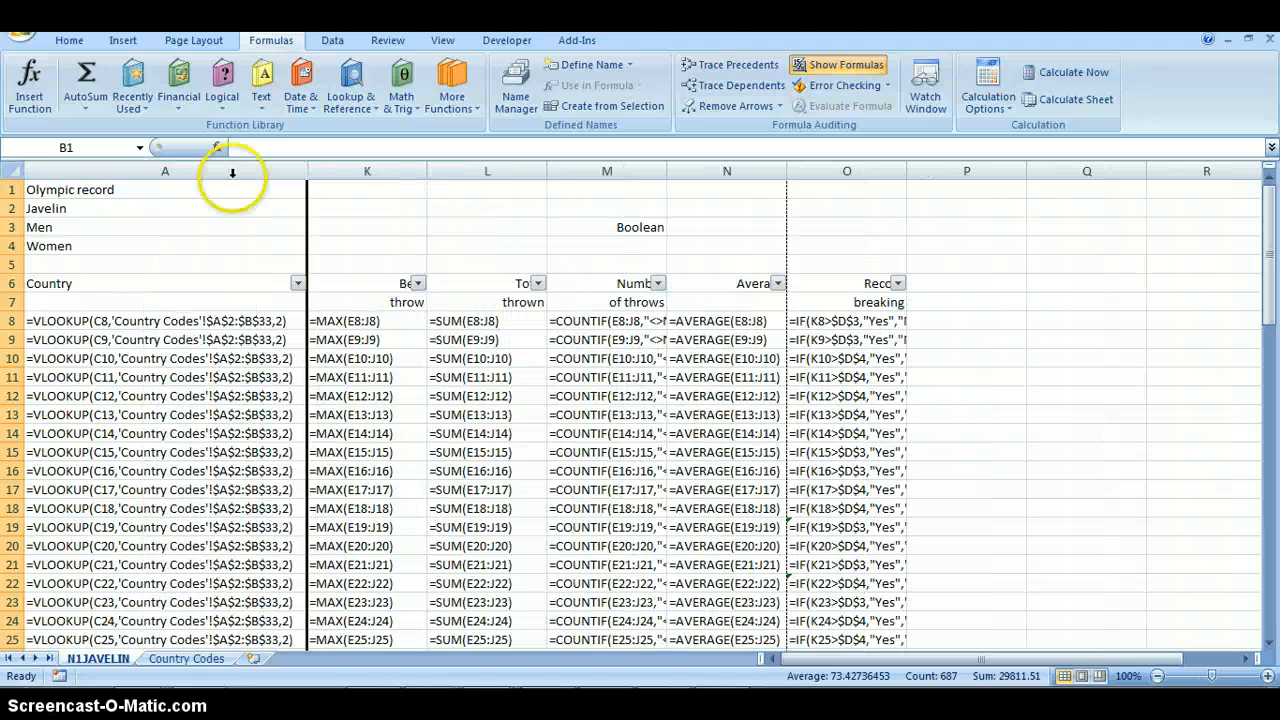
double_click(428, 170)
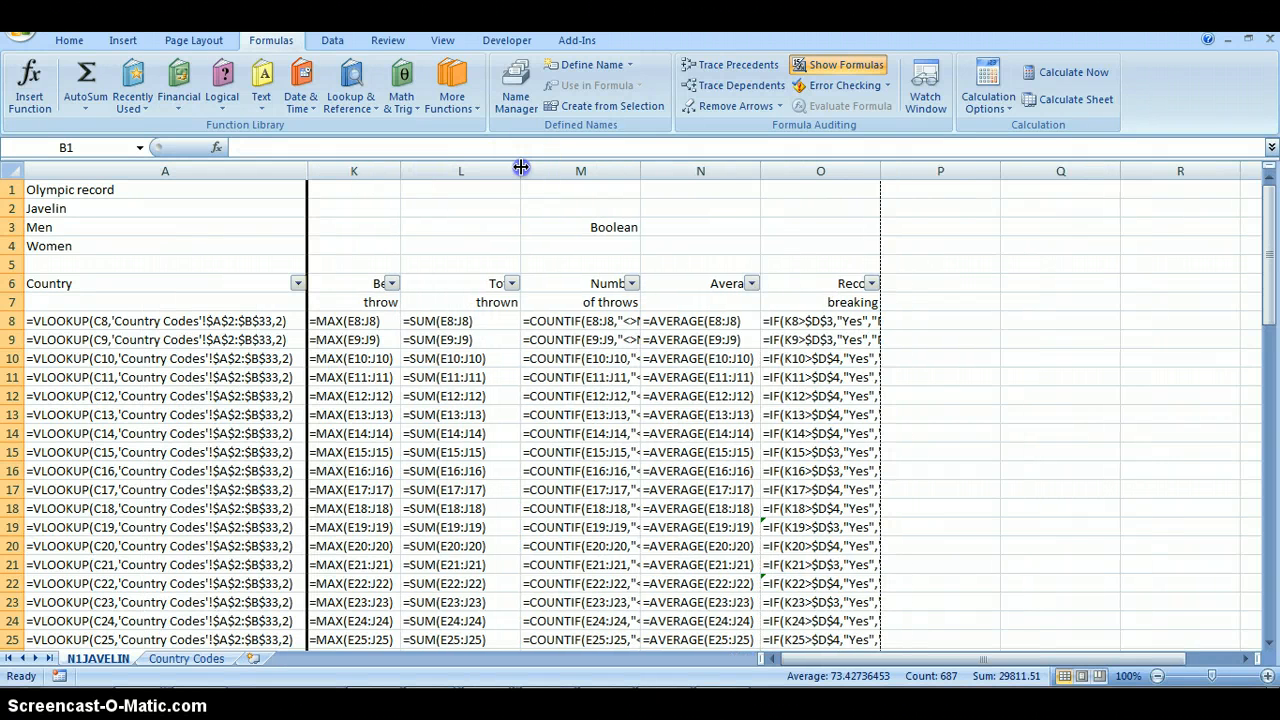
double_click(520, 170)
double_click(612, 170)
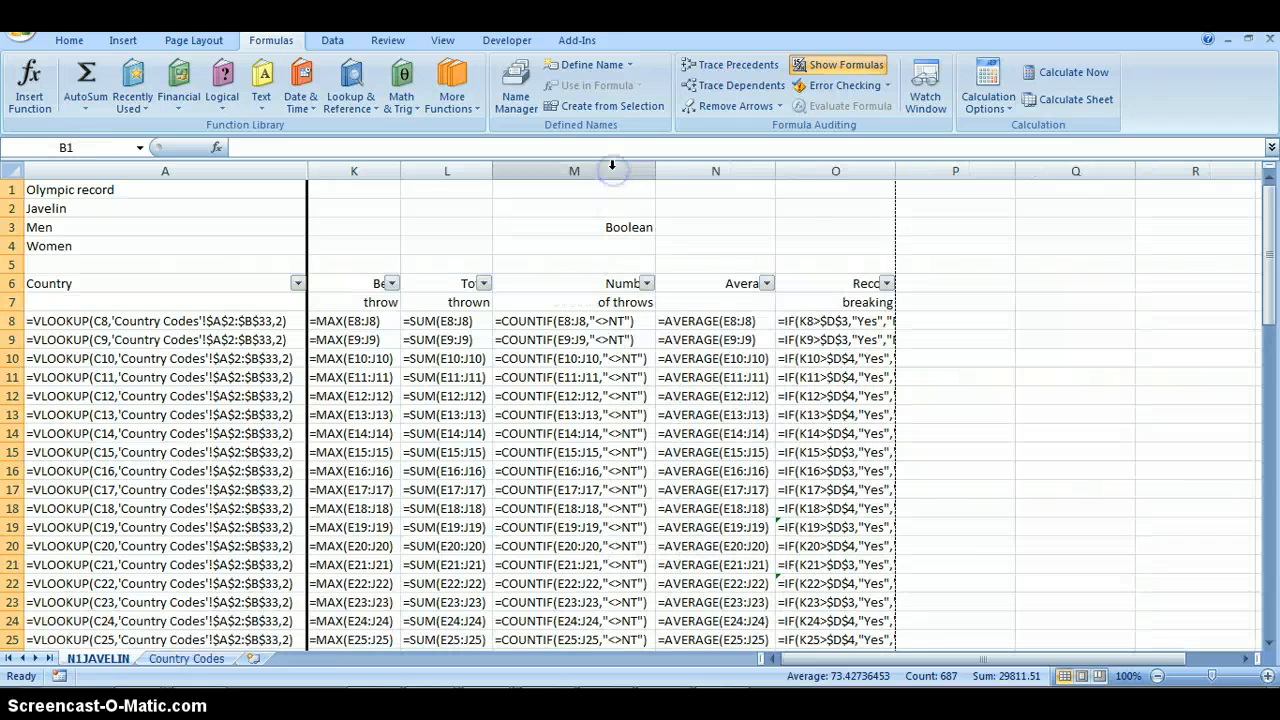
double_click(776, 172)
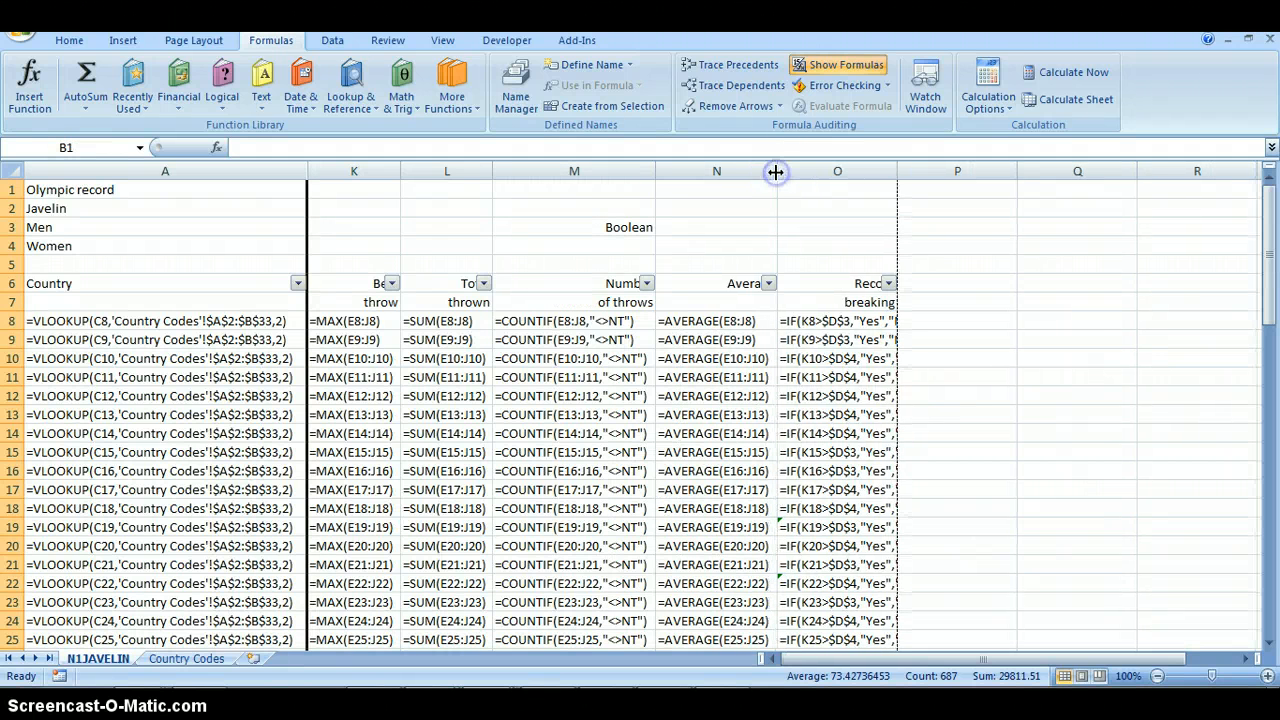
double_click(895, 172)
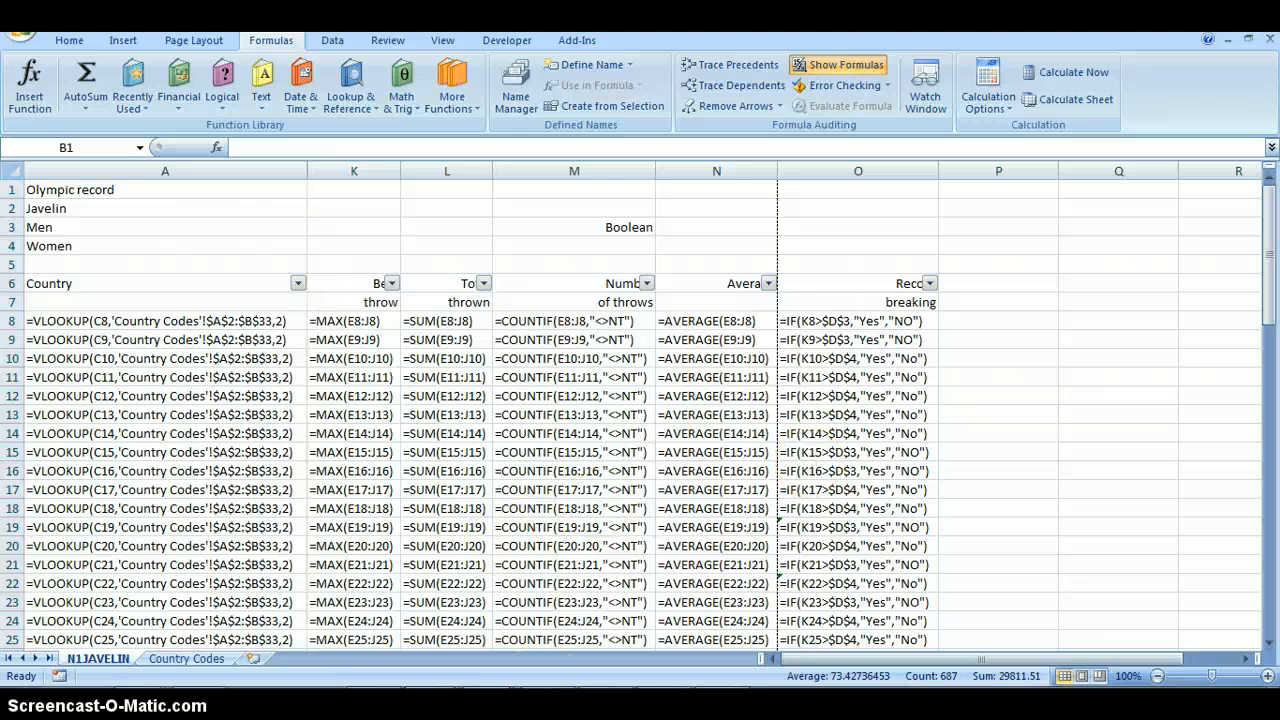
- Recheck task 17 in the PDF question paper, and examine the Excel worksheet's formula printout in print preview
left_click(455, 605)
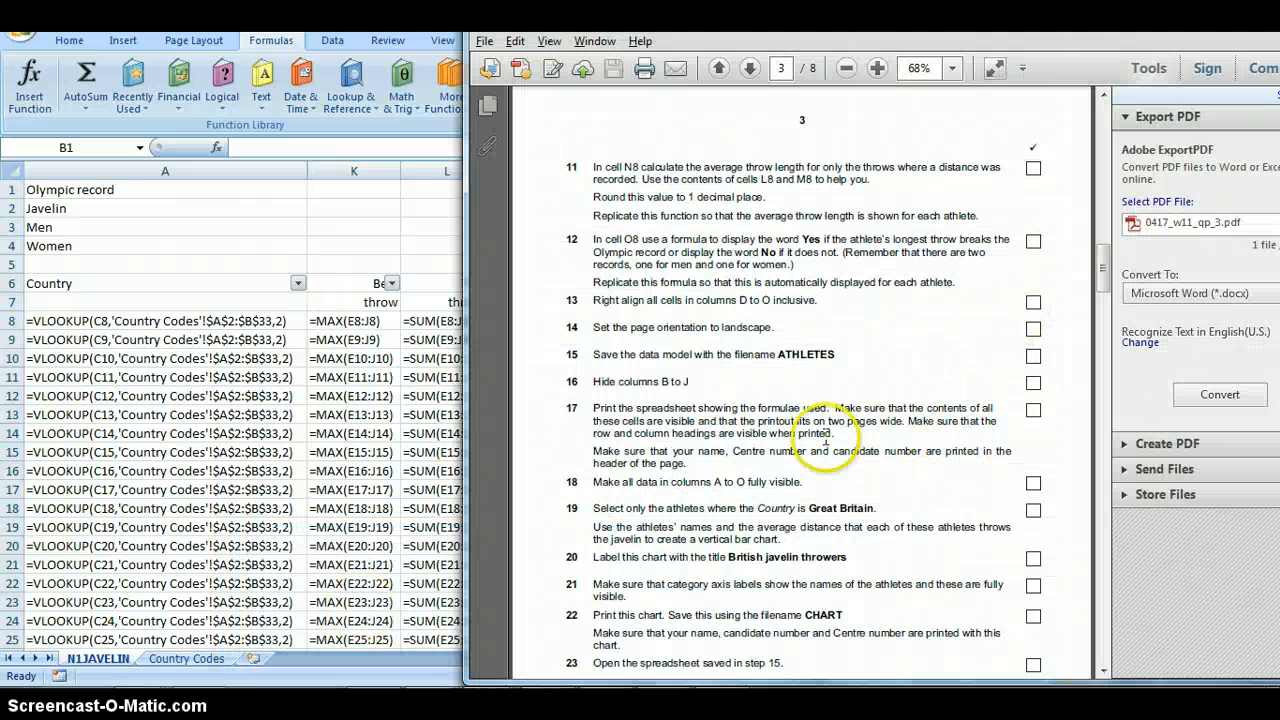
left_click(384, 414)
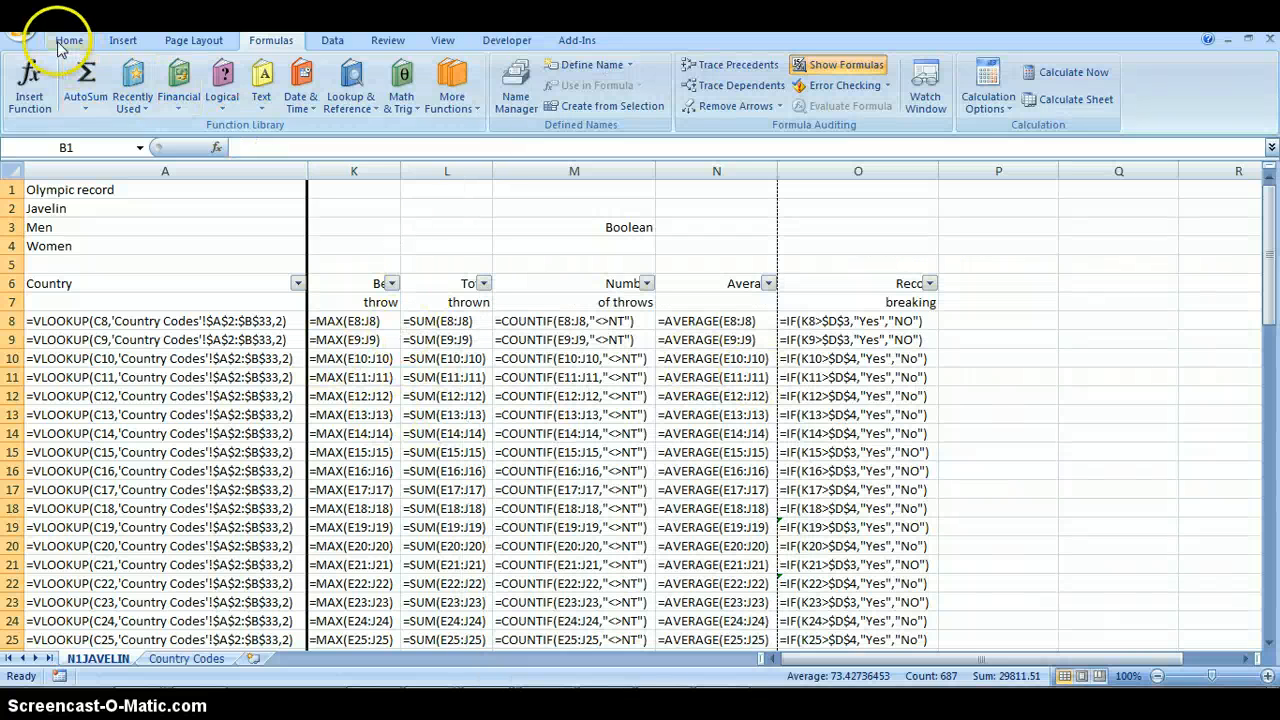
left_click(22, 25)
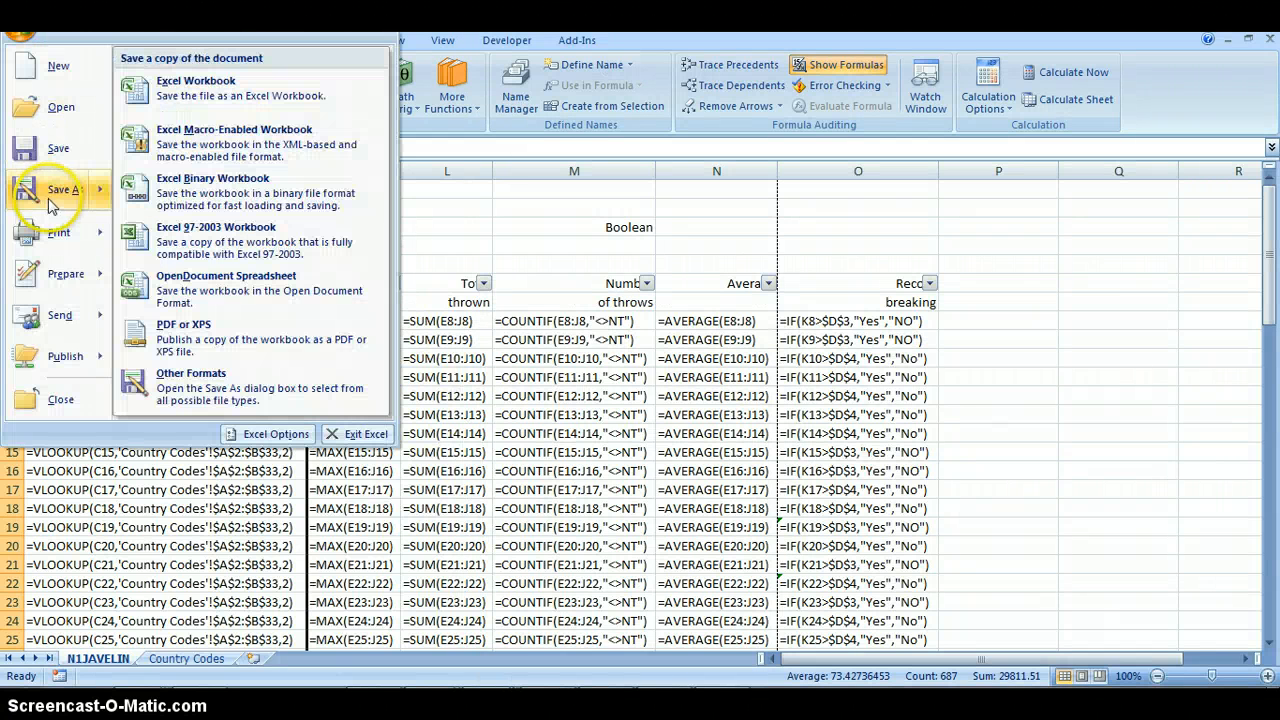
mouse_move(62, 238)
left_click(207, 189)
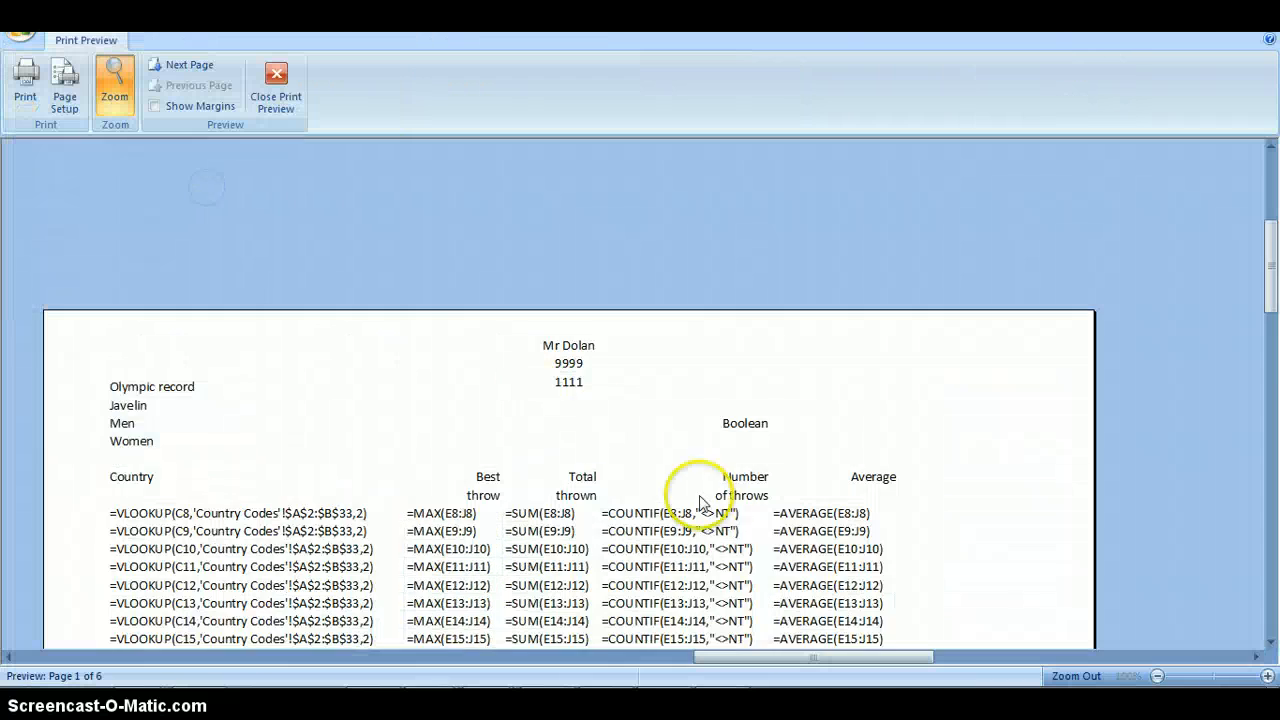
scroll(700, 497, "down", 10)
scroll(704, 500, "down", 2)
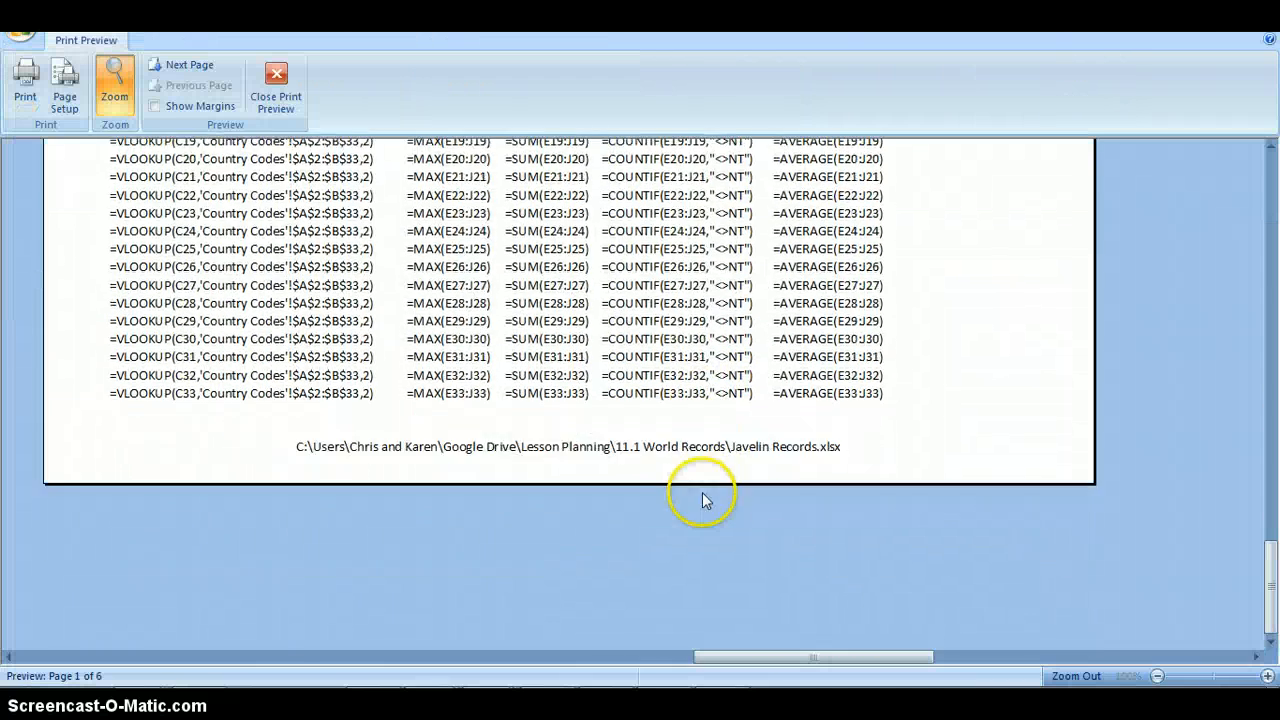
scroll(704, 499, "up", 2)
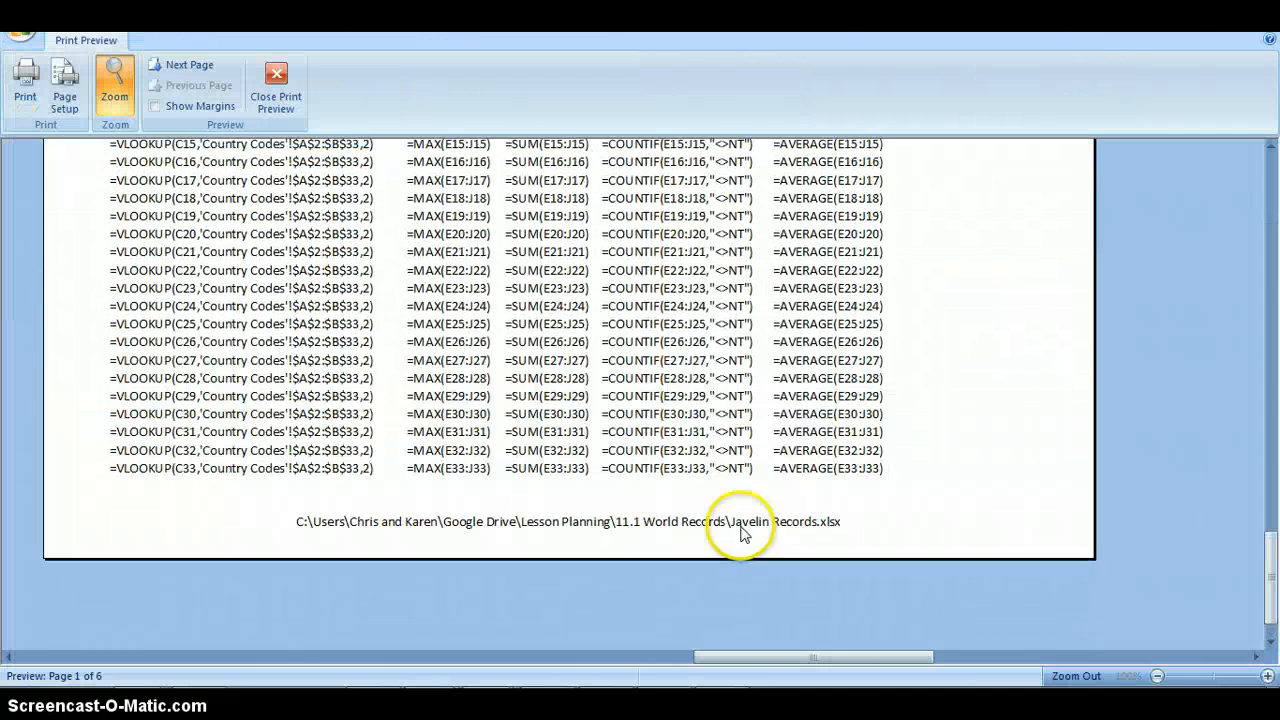
left_click(538, 657)
left_click(400, 658)
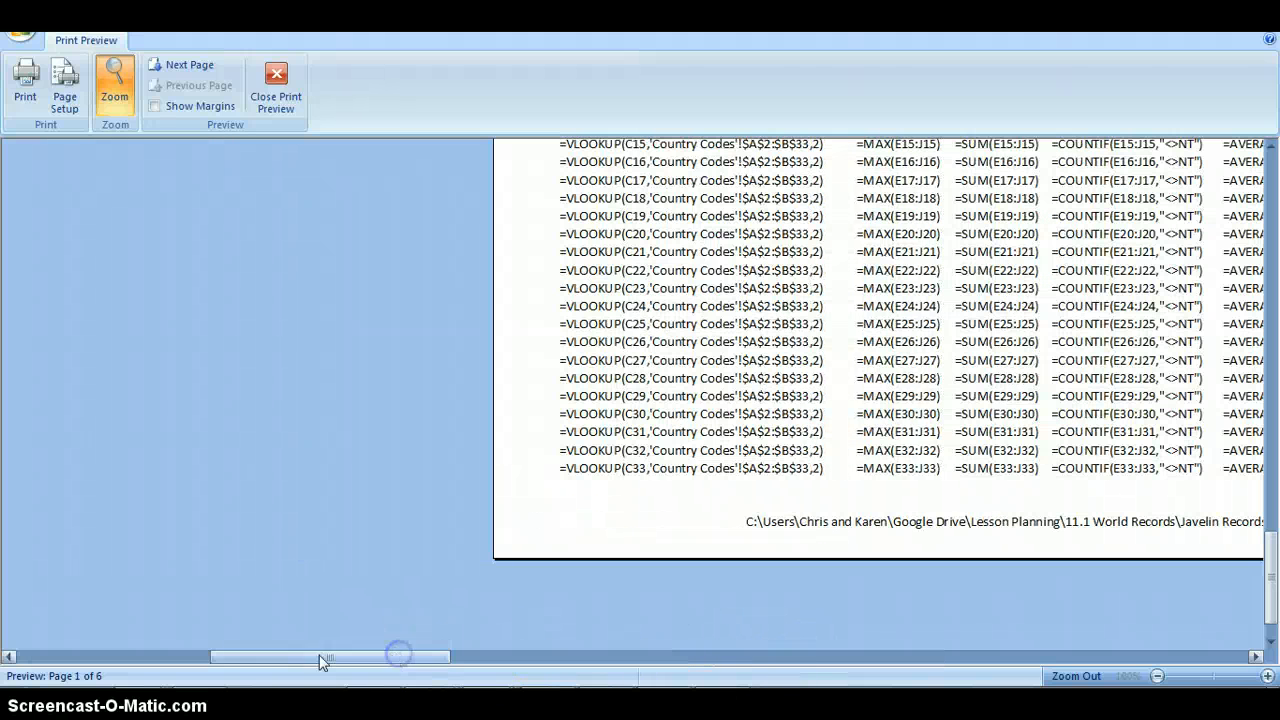
left_click_drag(321, 659, 62, 638)
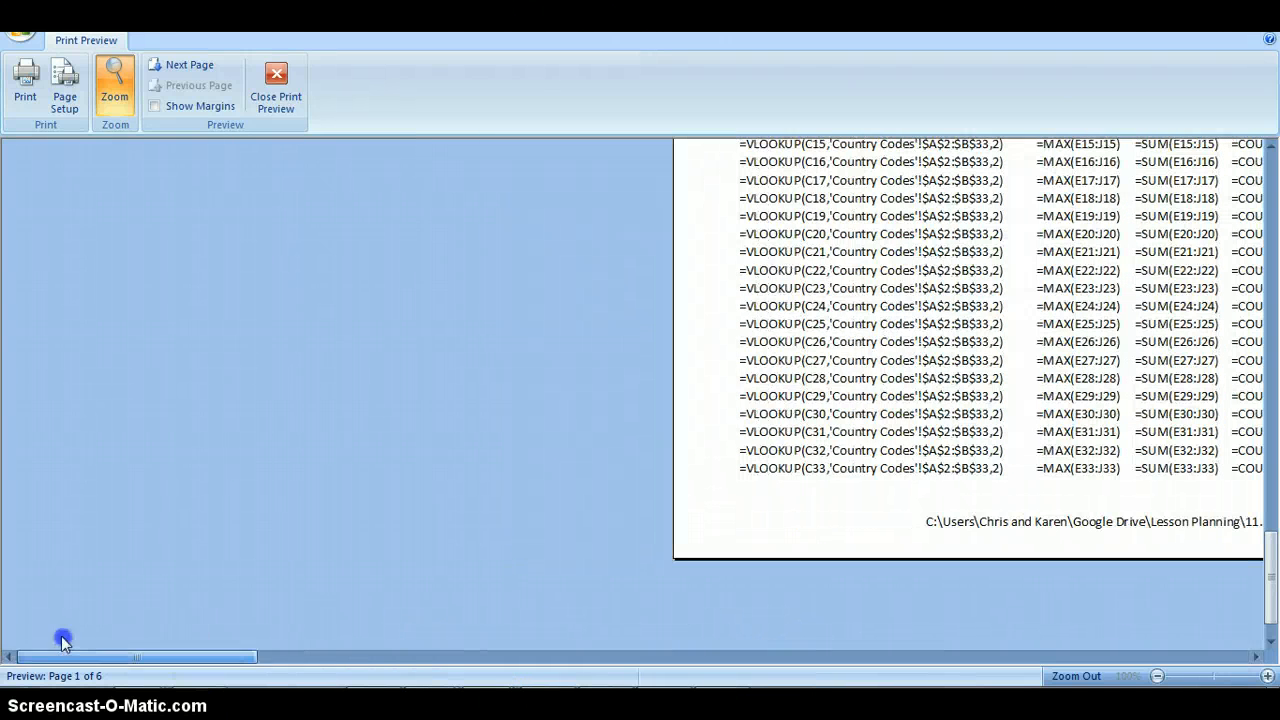
left_click(347, 660)
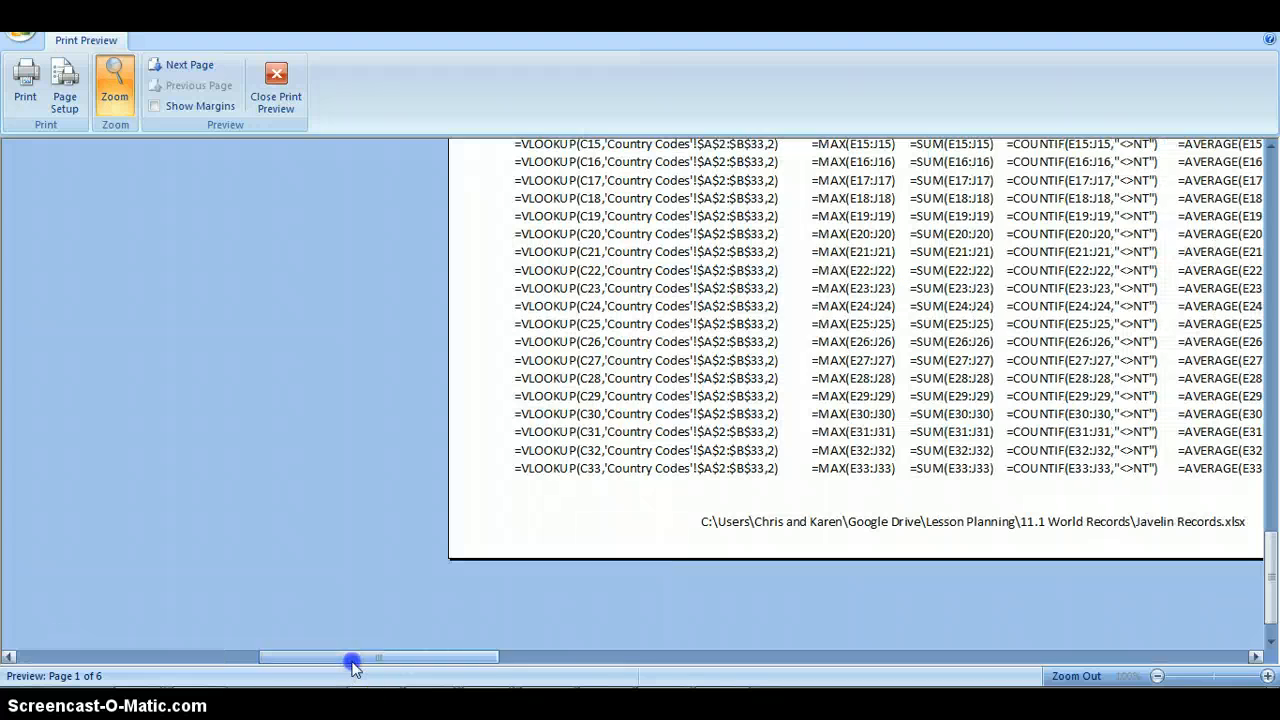
left_click(607, 660)
left_click(790, 660)
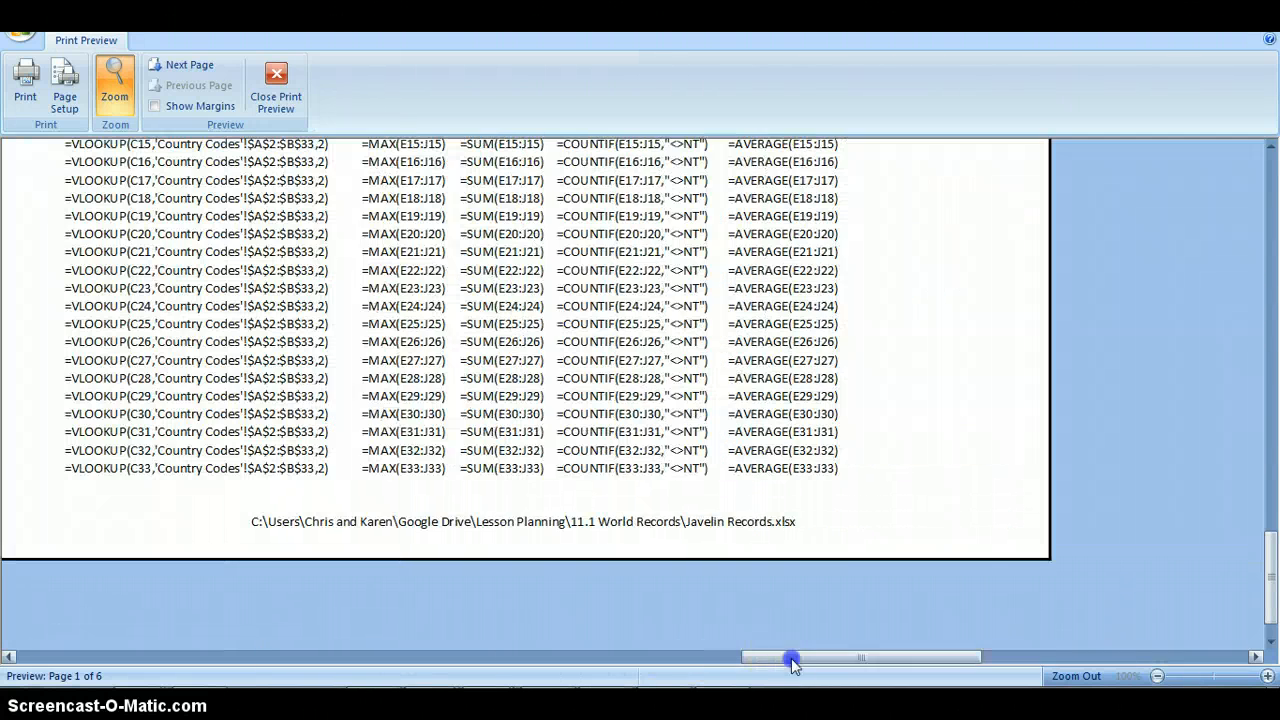
scroll(722, 617, "up", 3)
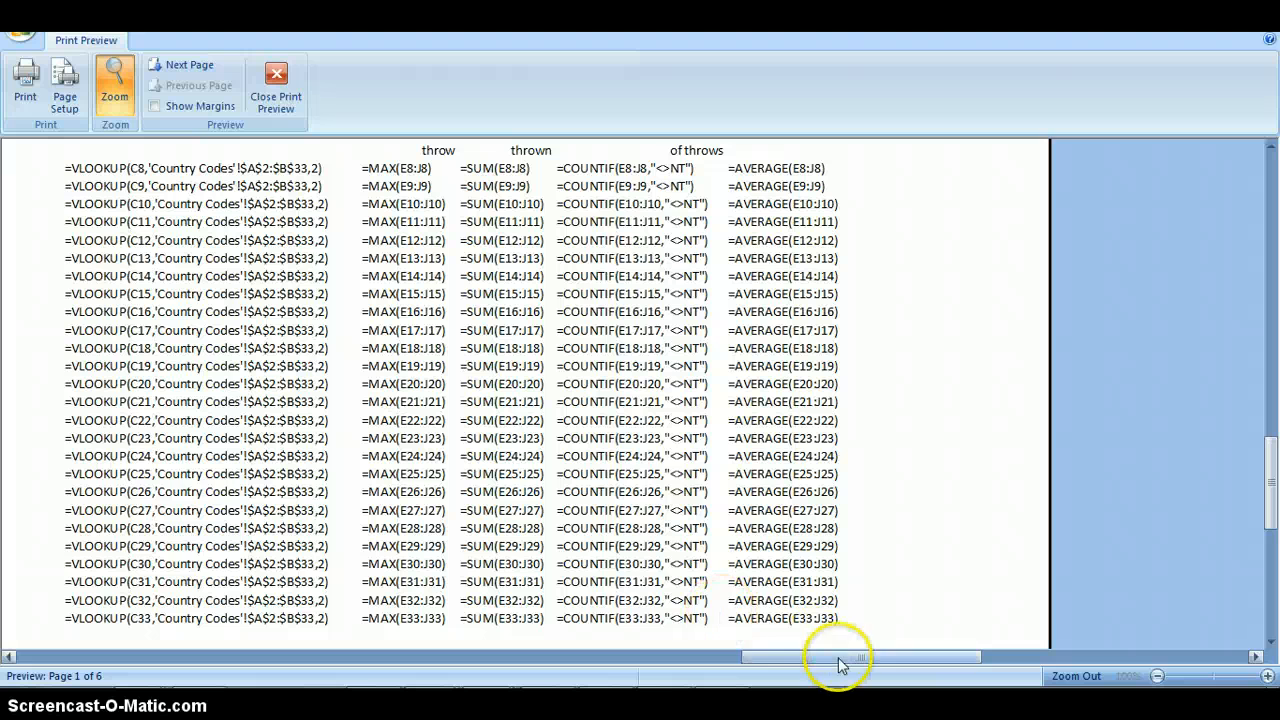
left_click_drag(837, 657, 549, 657)
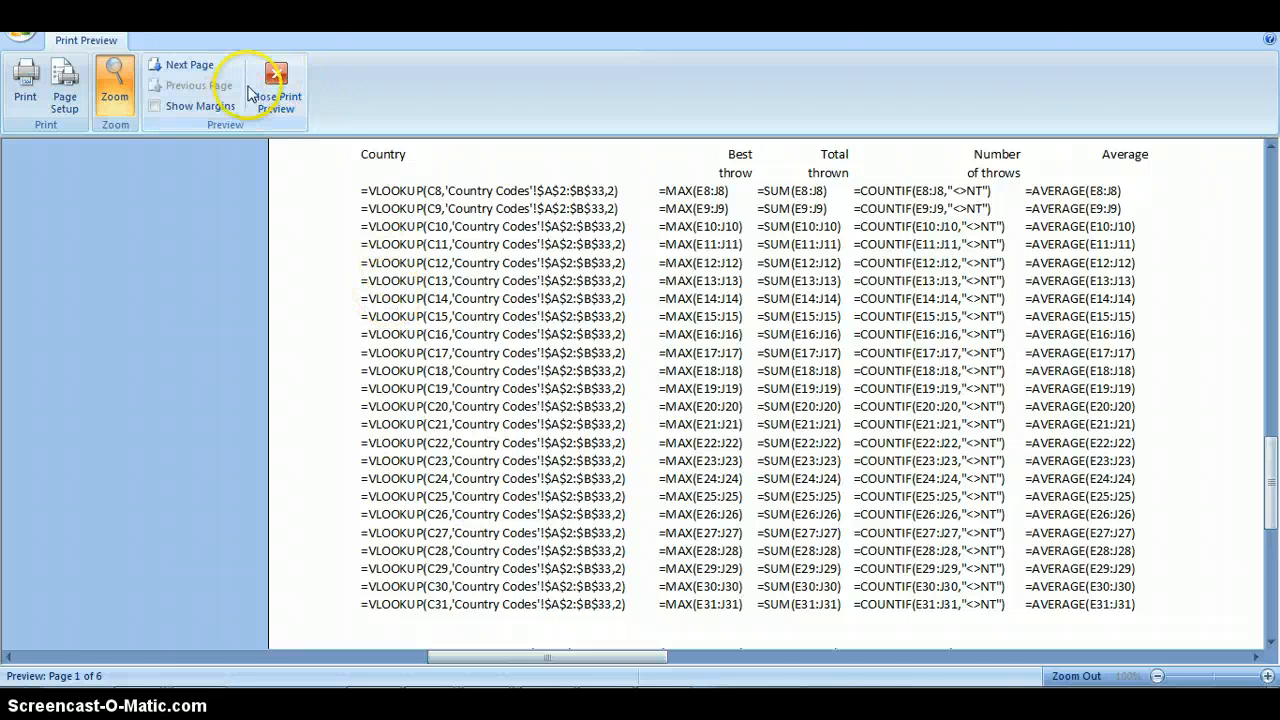
left_click(271, 94)
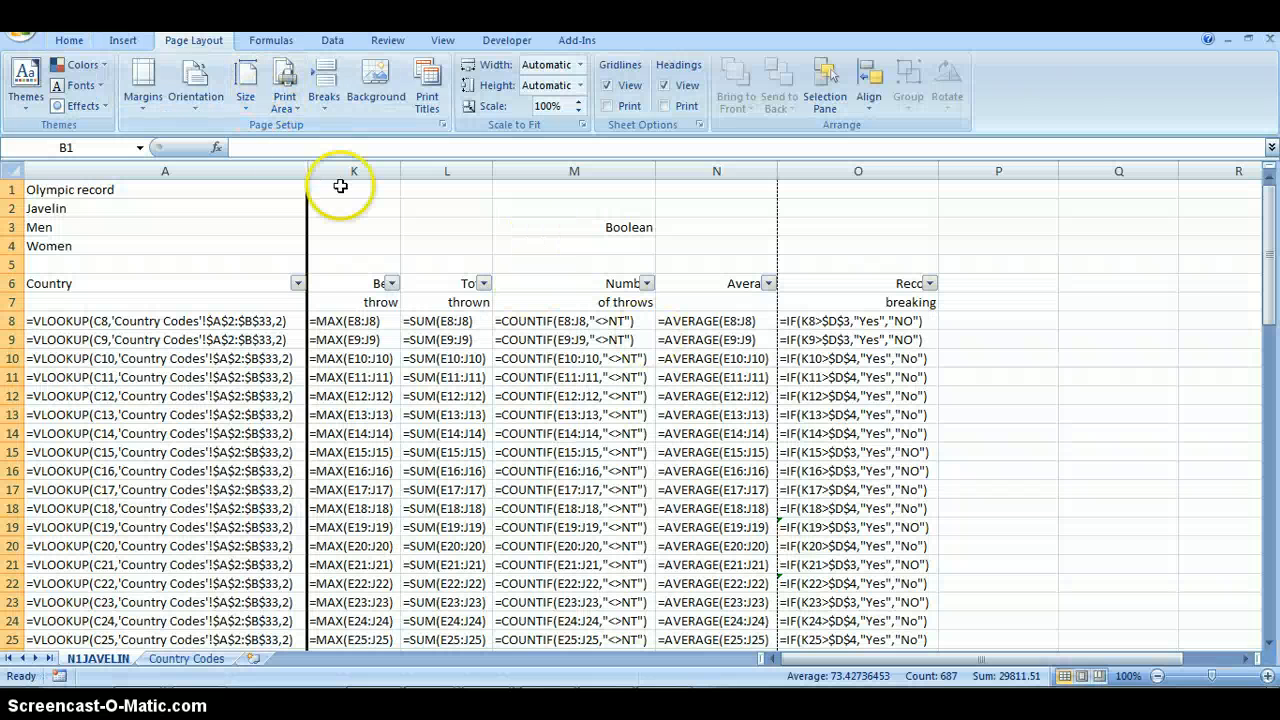
- Review the worksheet's margin, paper size, orientation and page scaling options
left_click(69, 40)
left_click(170, 45)
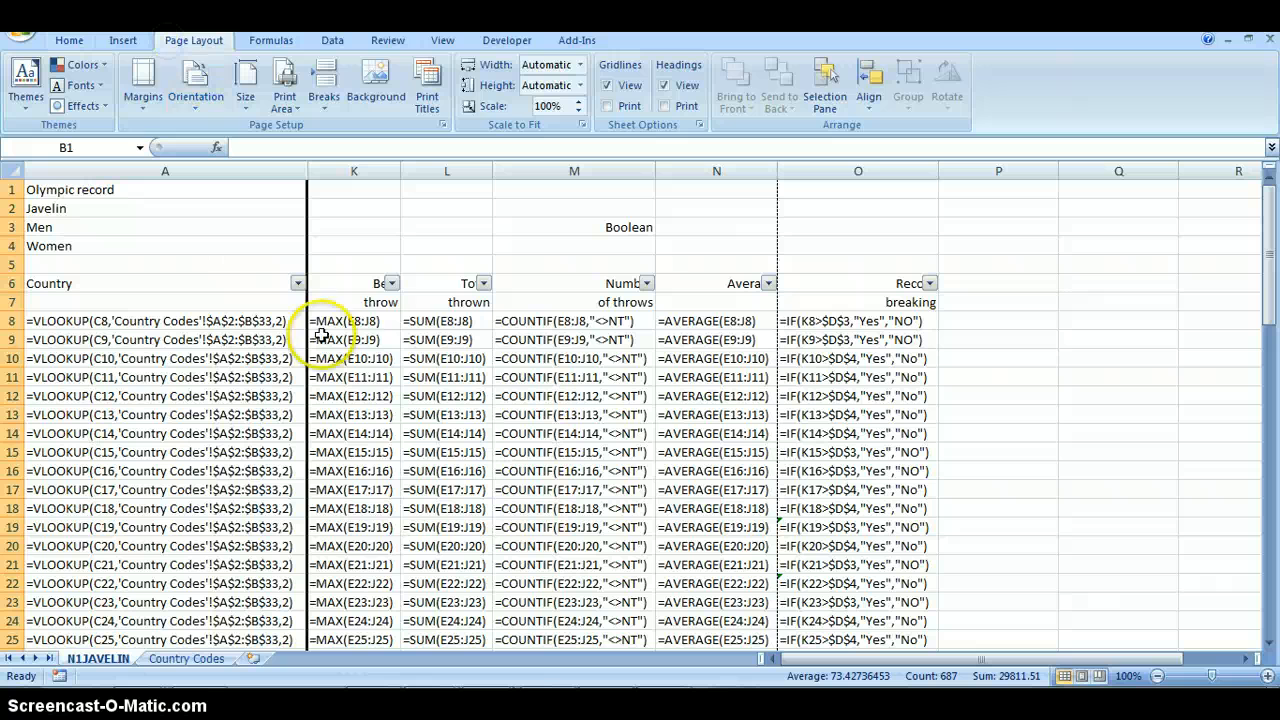
left_click(145, 100)
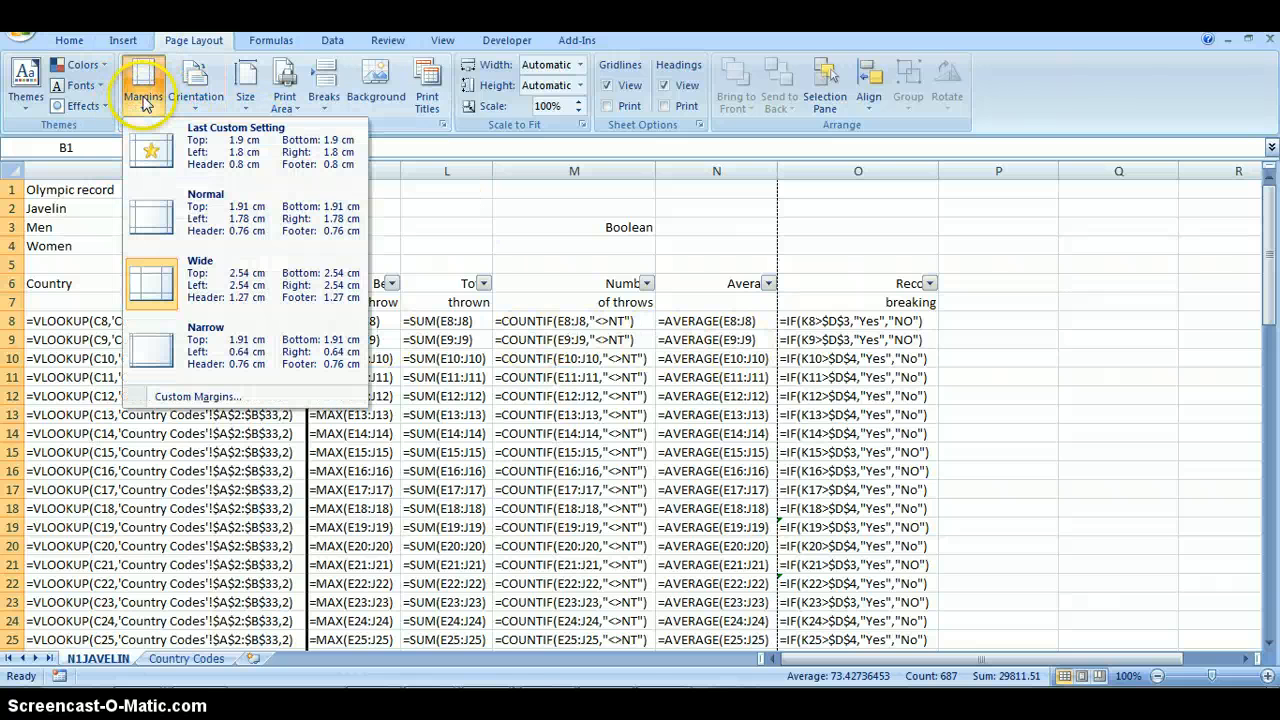
left_click(175, 280)
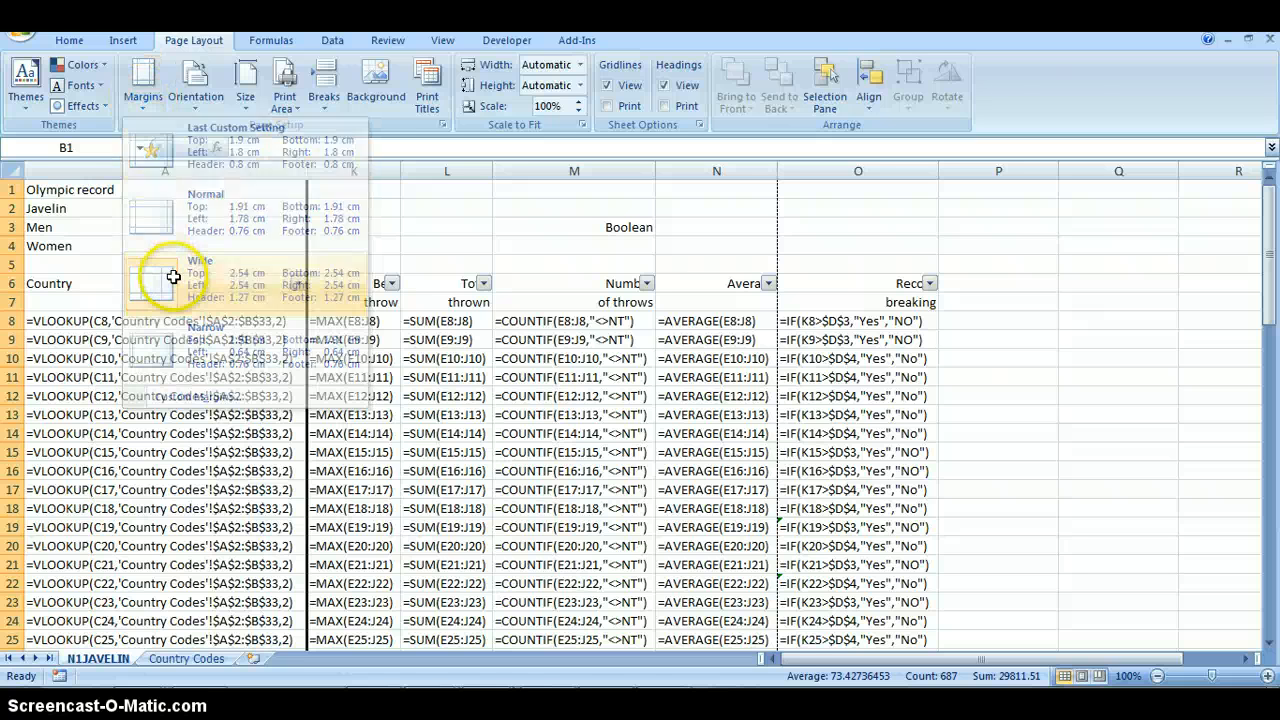
left_click(246, 100)
left_click(196, 100)
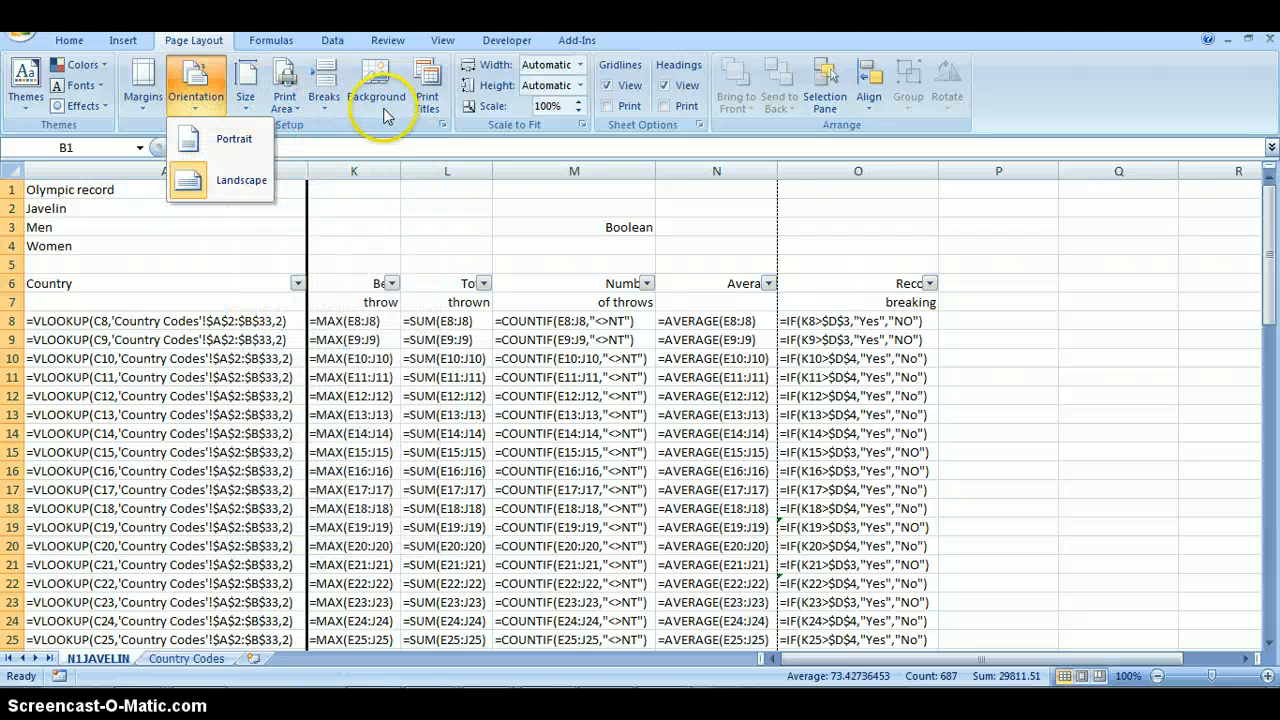
left_click(557, 130)
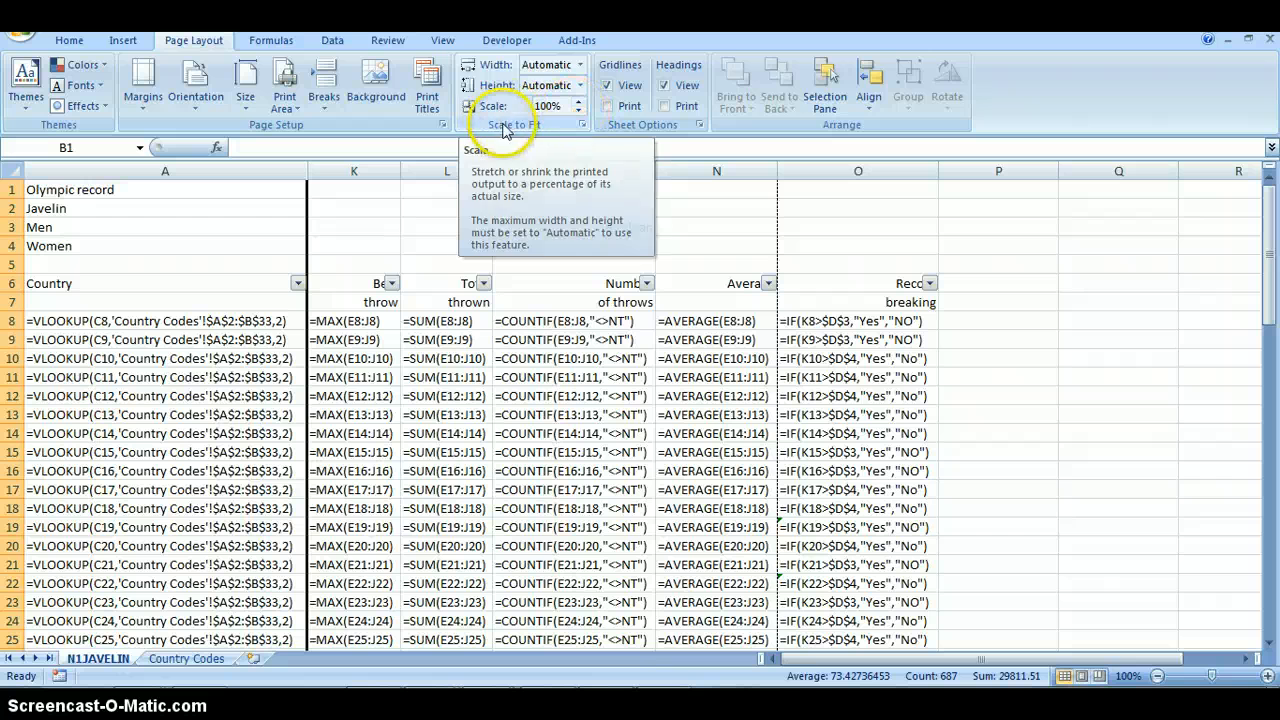
left_click(579, 124)
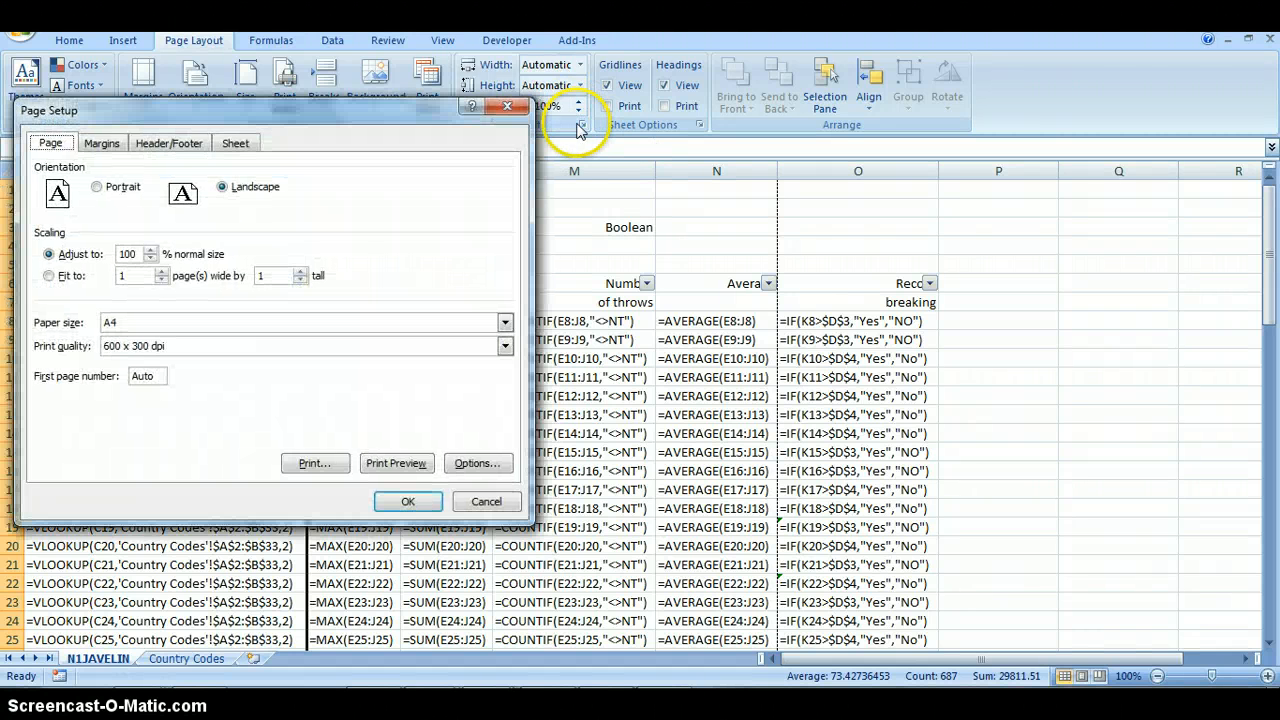
left_click(487, 503)
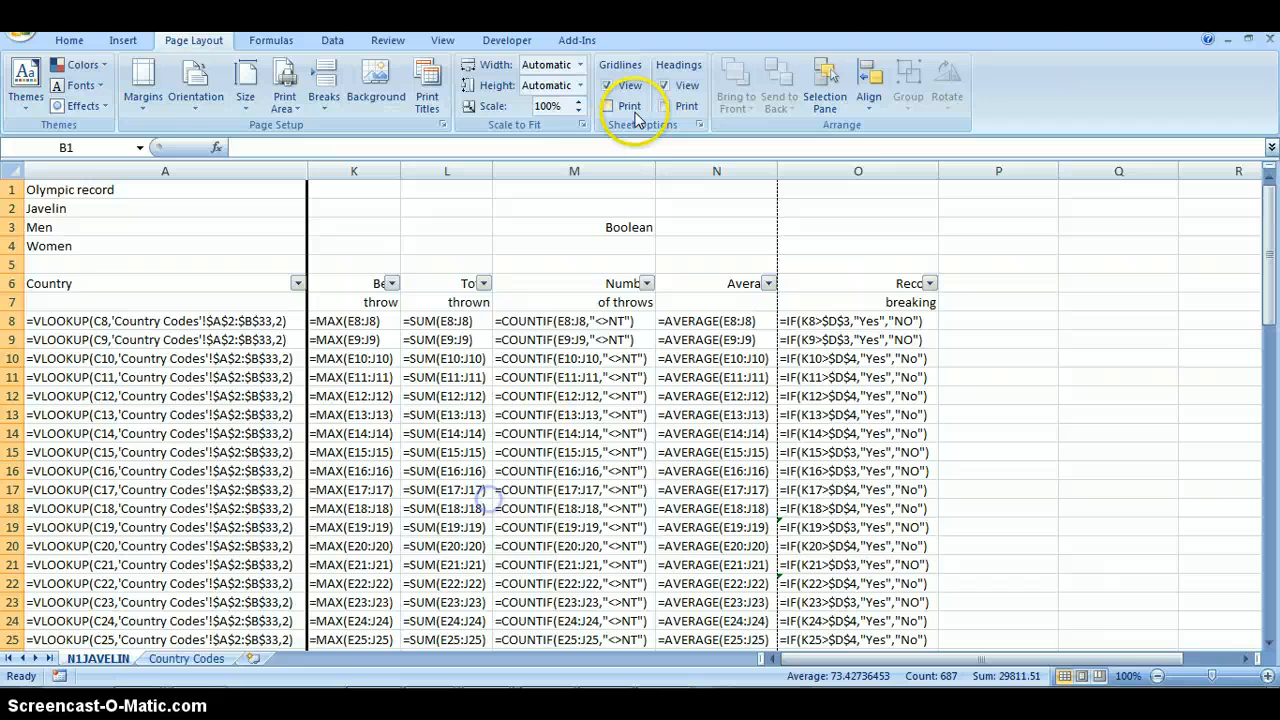
- Set the worksheet's page scaling to fit 2 pages wide by 1 page tall
left_click(583, 124)
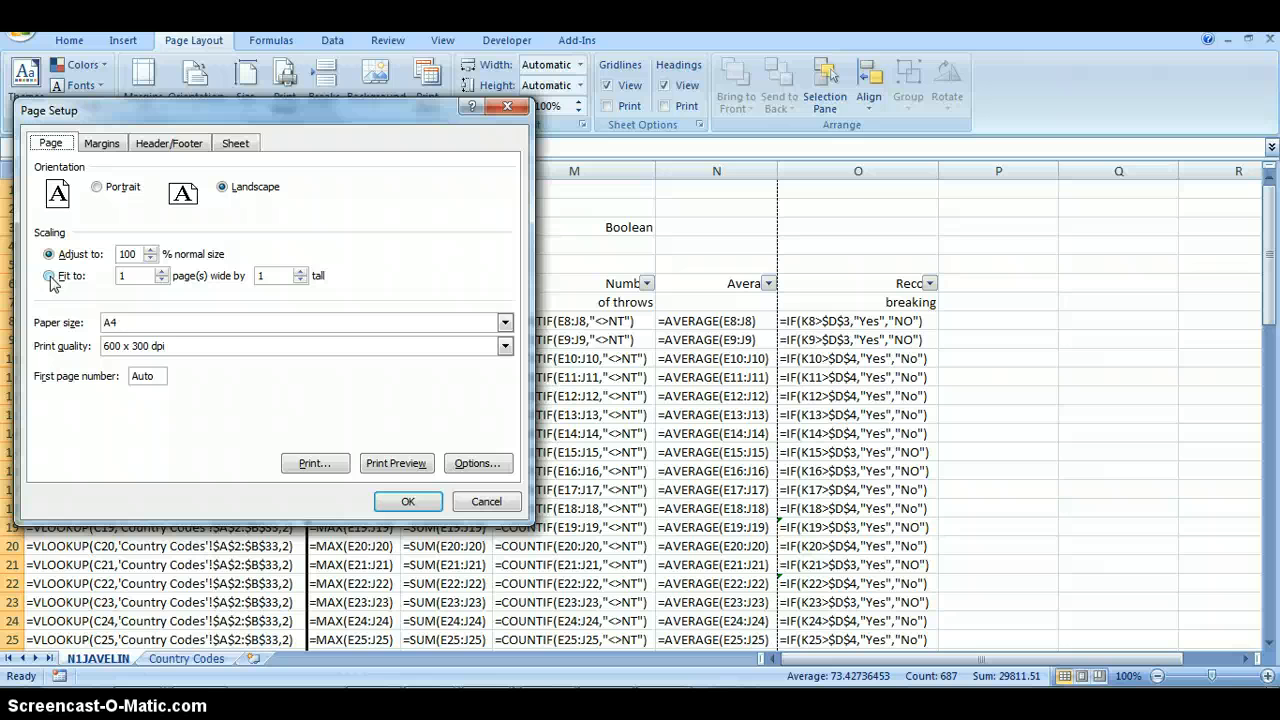
left_click(161, 272)
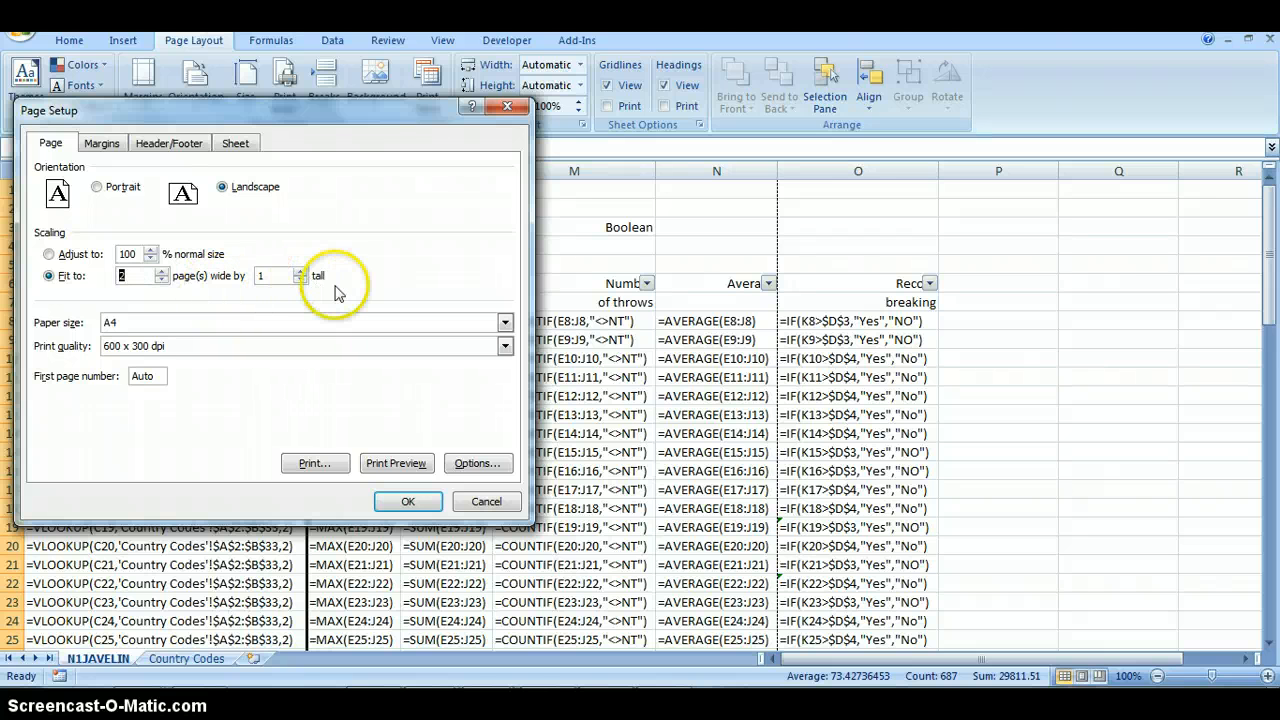
left_click(405, 505)
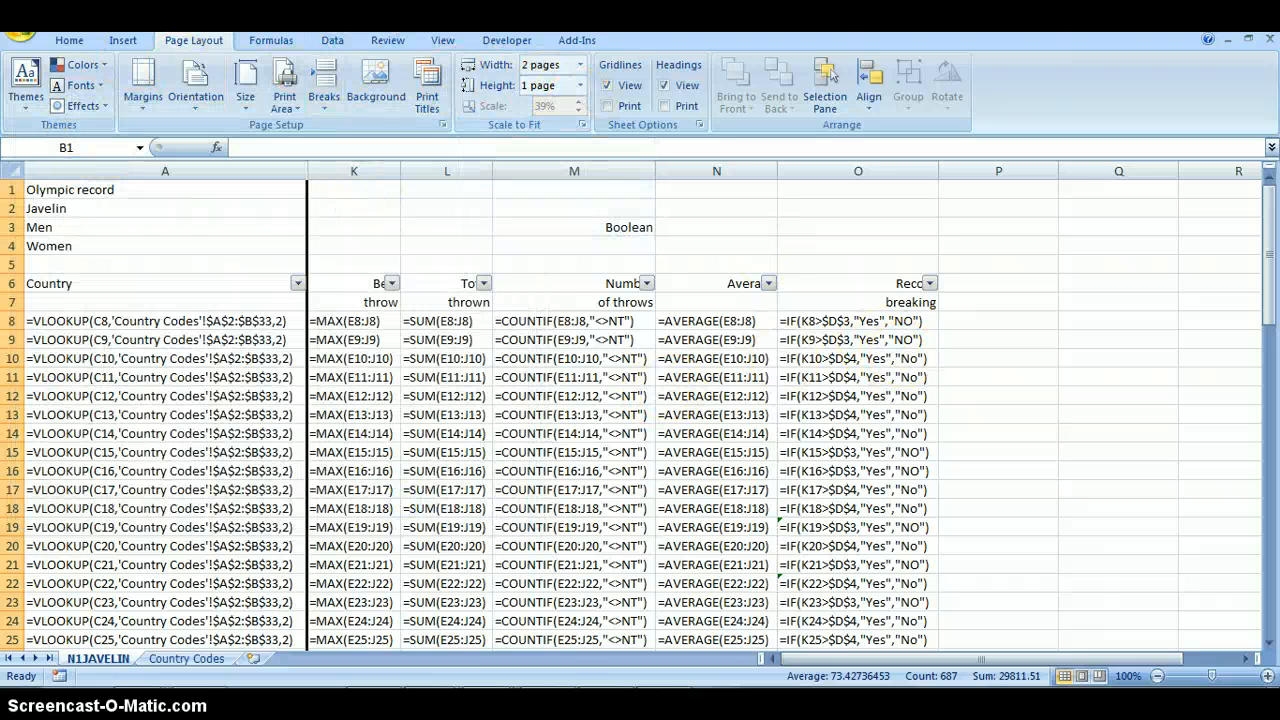
- Examine the scaled formula printout in print preview, checking its page width and the legibility of the formulas
left_click(22, 22)
mouse_move(42, 234)
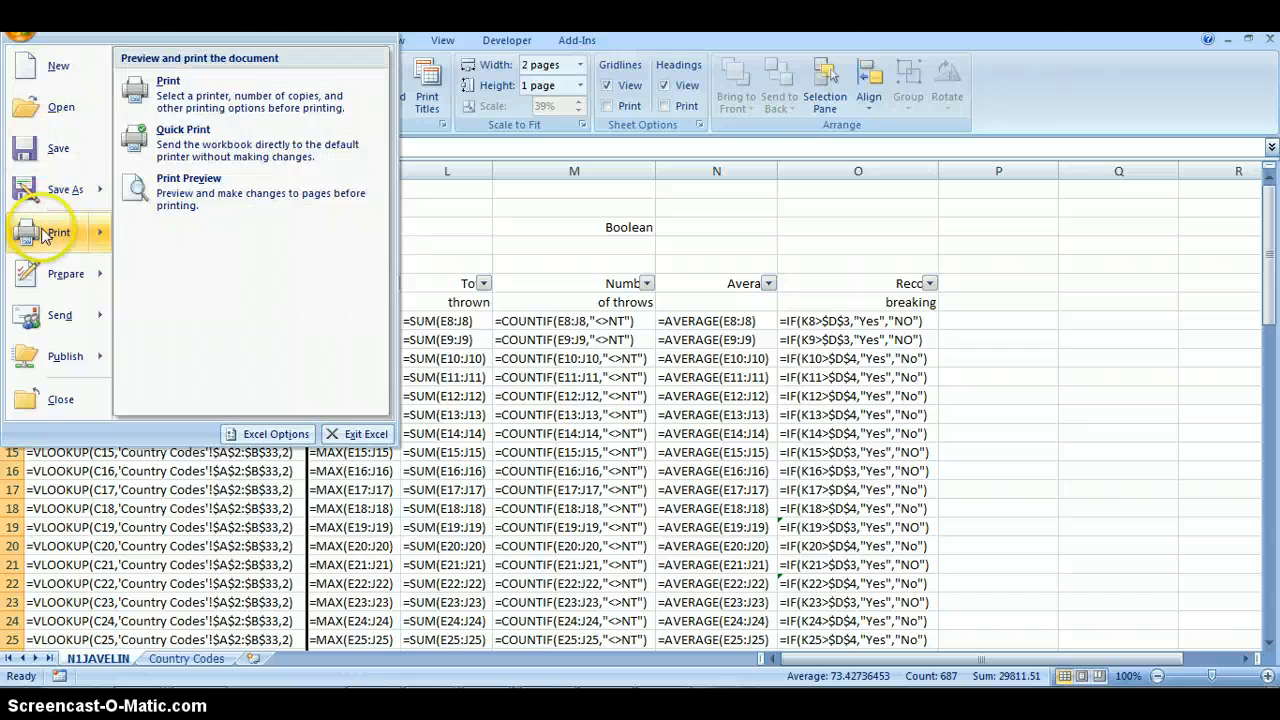
left_click(182, 196)
scroll(616, 375, "up", 2)
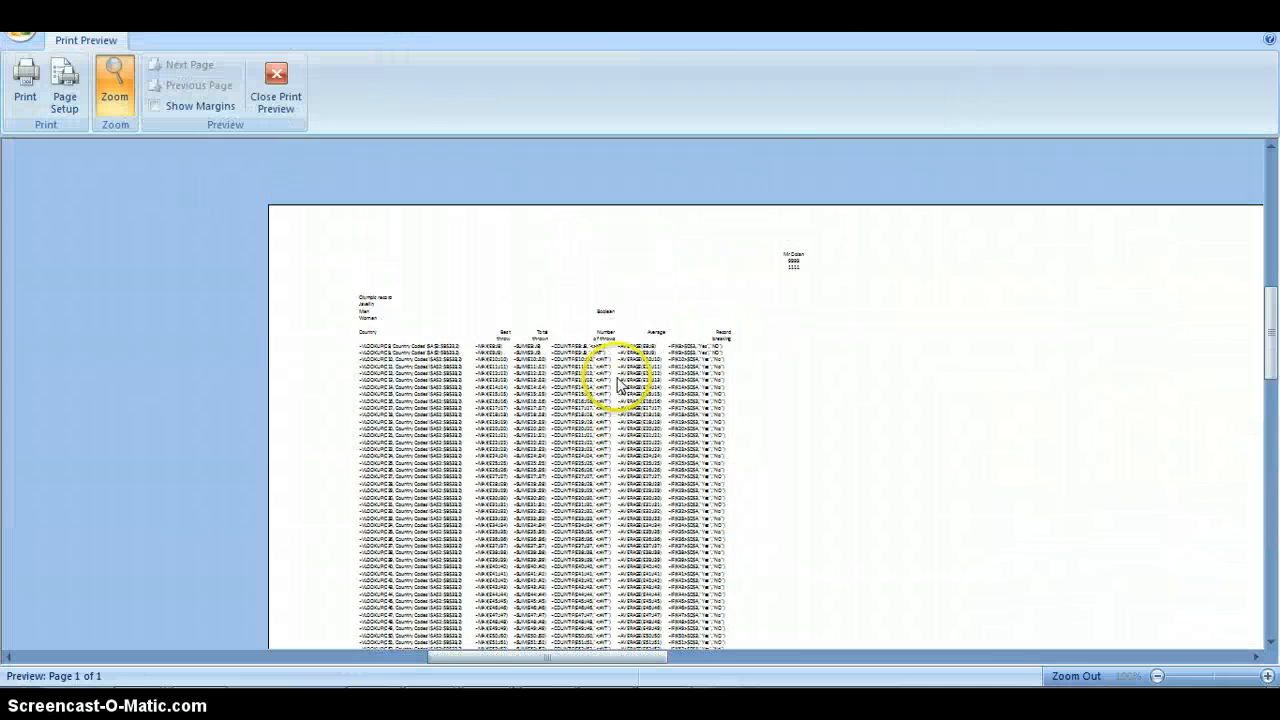
scroll(612, 400, "down", 6)
scroll(612, 560, "up", 1)
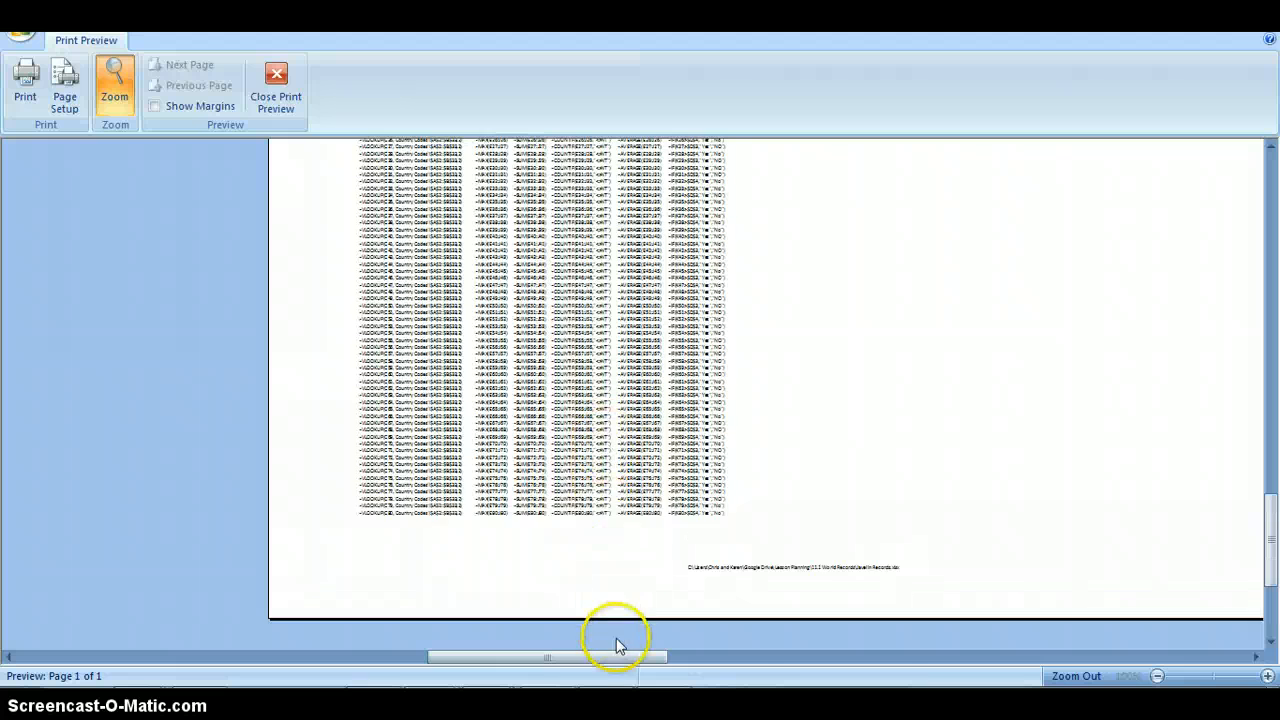
left_click(774, 660)
left_click(969, 658)
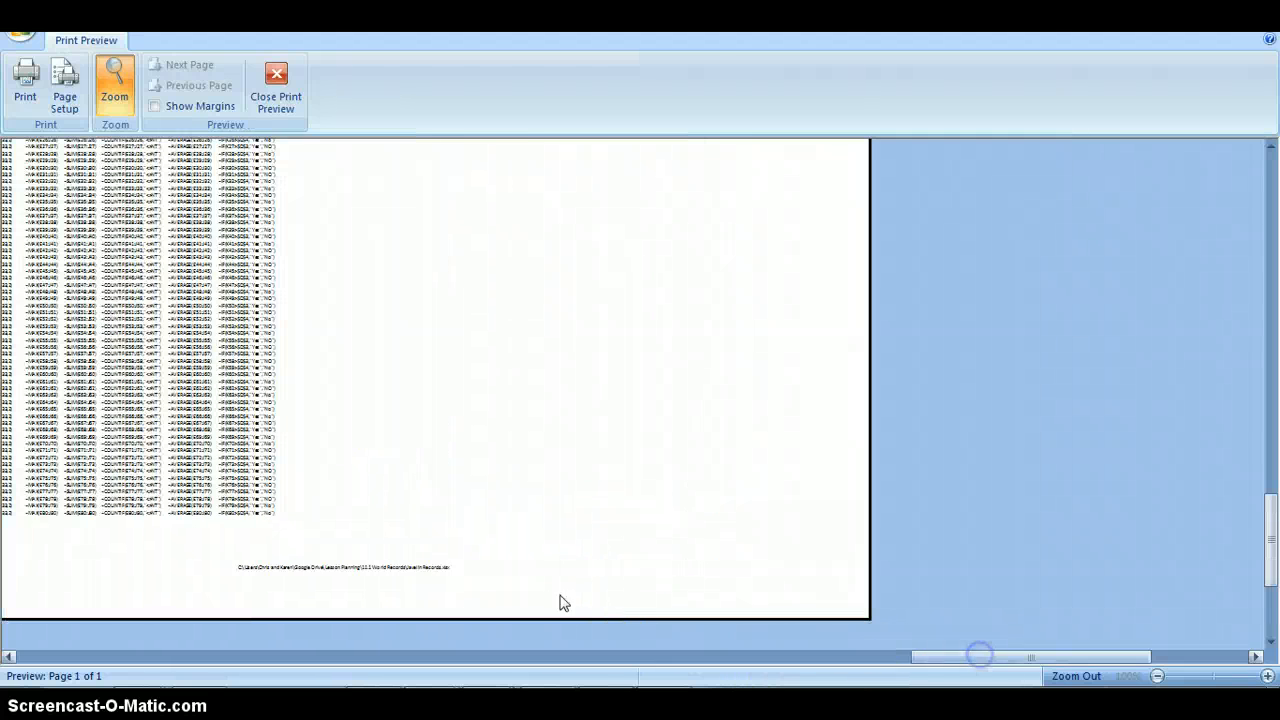
left_click(459, 656)
scroll(459, 510, "up", 8)
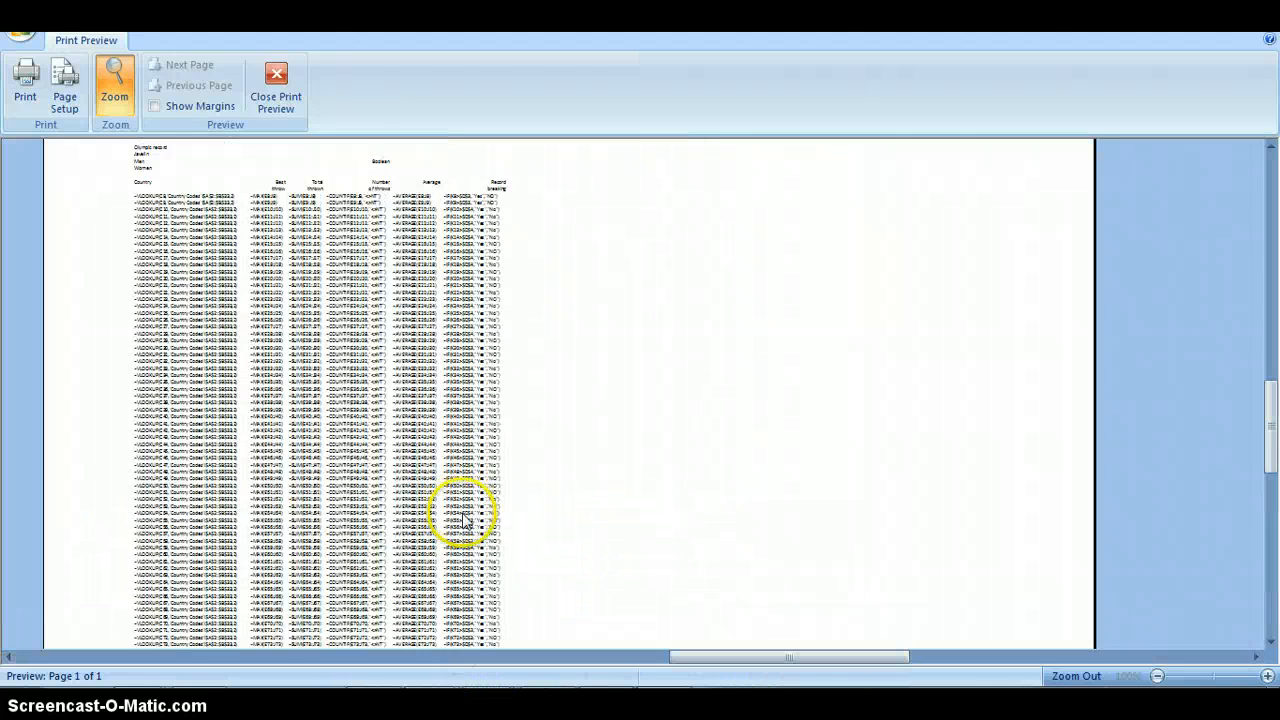
scroll(463, 518, "down", 4)
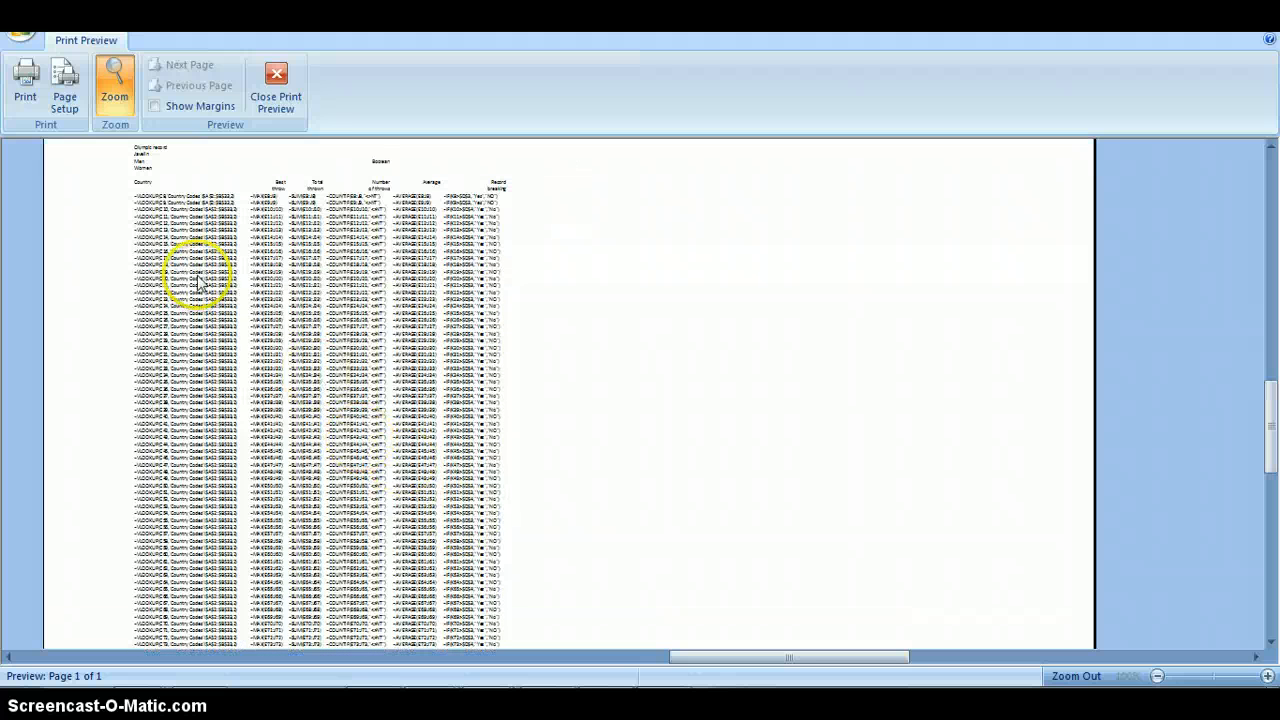
- Change the page scaling to 35% of normal size, and check the formula printout in the preview
left_click(60, 98)
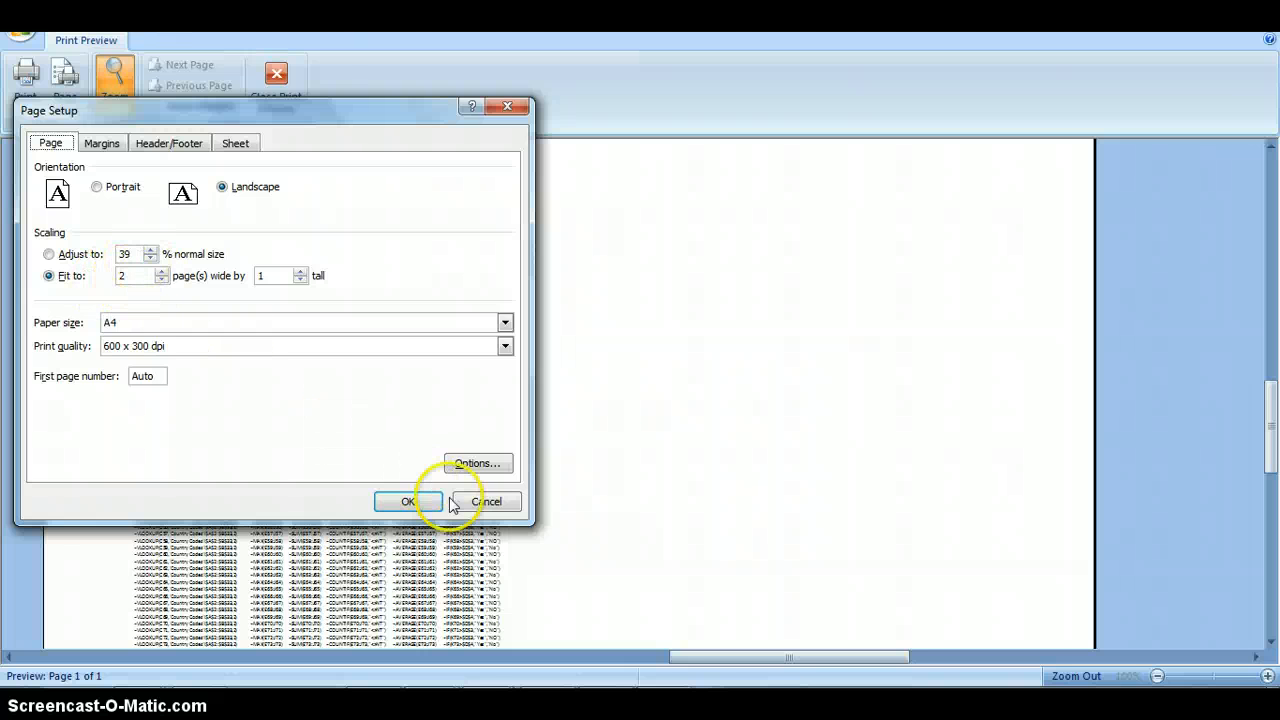
left_click(408, 501)
scroll(640, 300, "down", 5)
scroll(626, 290, "up", 5)
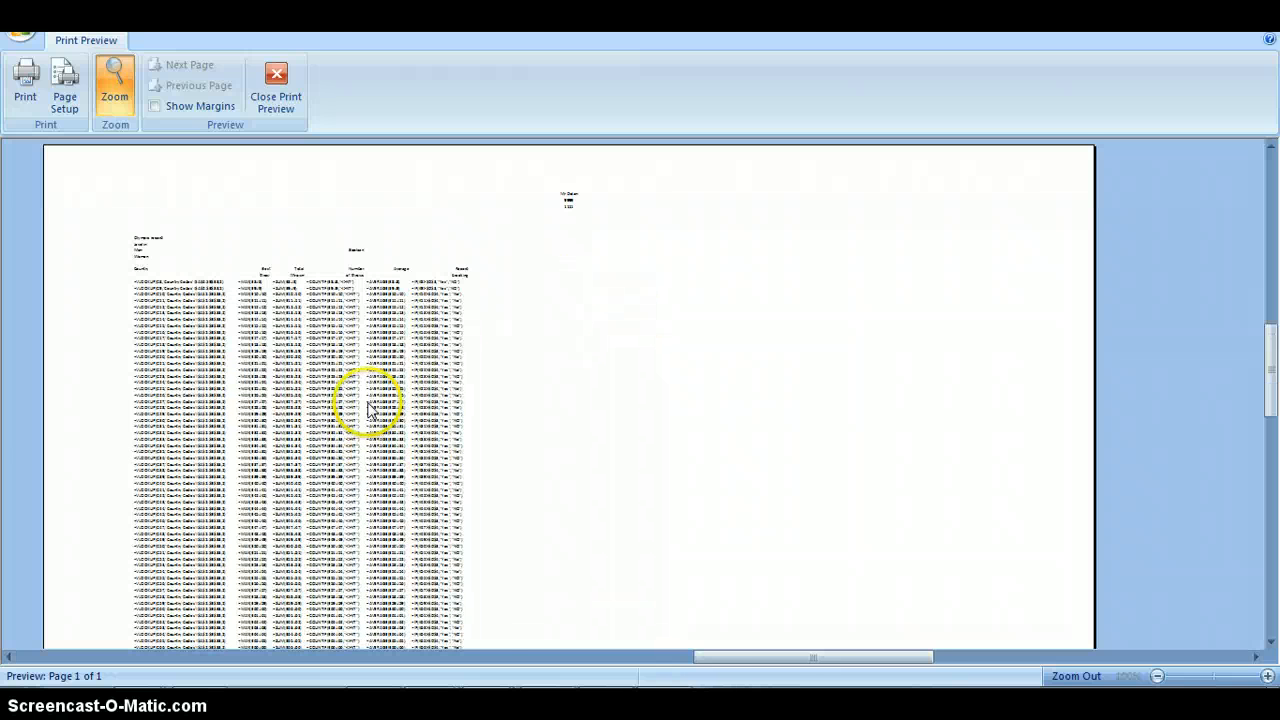
scroll(477, 350, "down", 1)
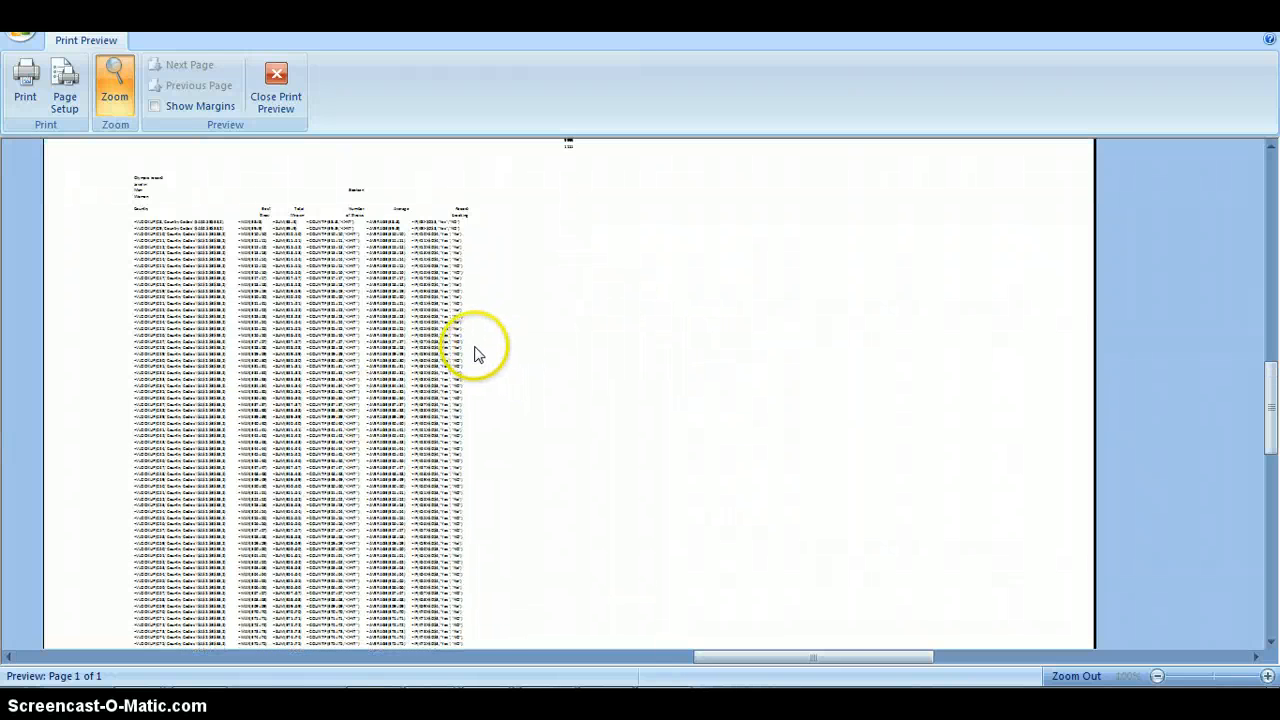
scroll(474, 354, "up", 1)
scroll(220, 300, "down", 1)
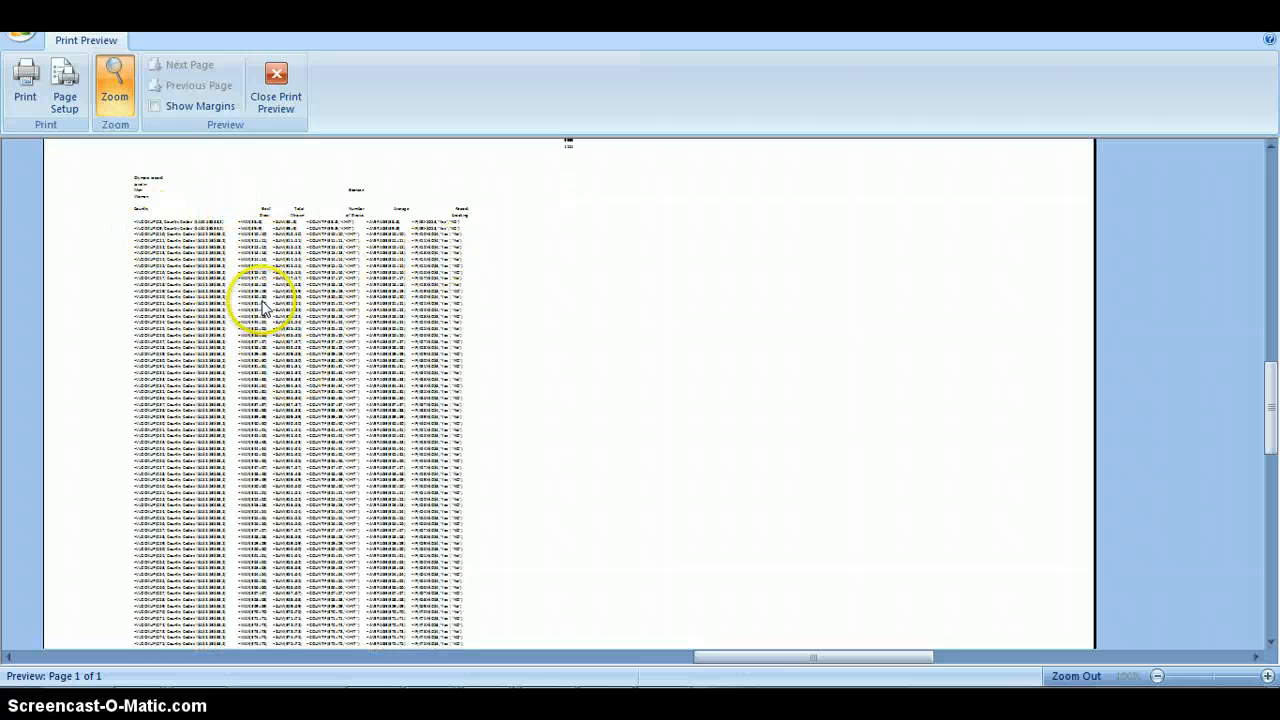
- Leave the print preview and set the worksheet's page scaling to 90% of normal size
left_click(280, 88)
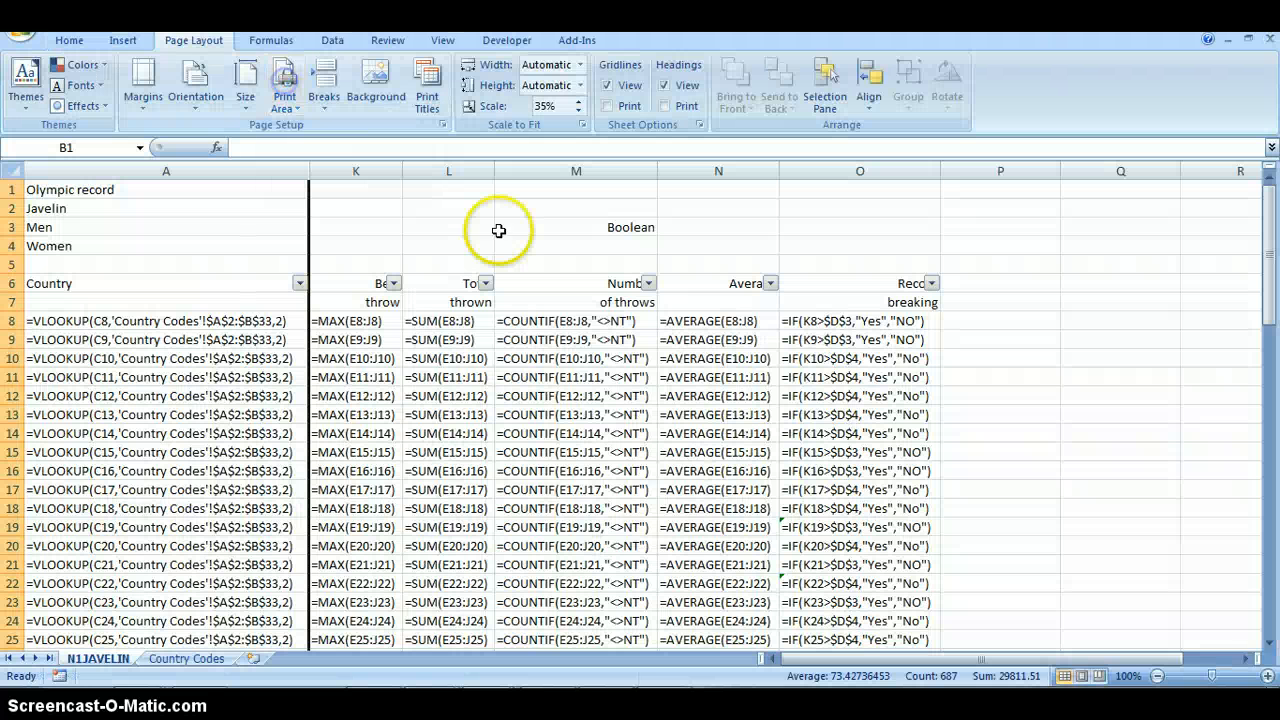
left_click(578, 101)
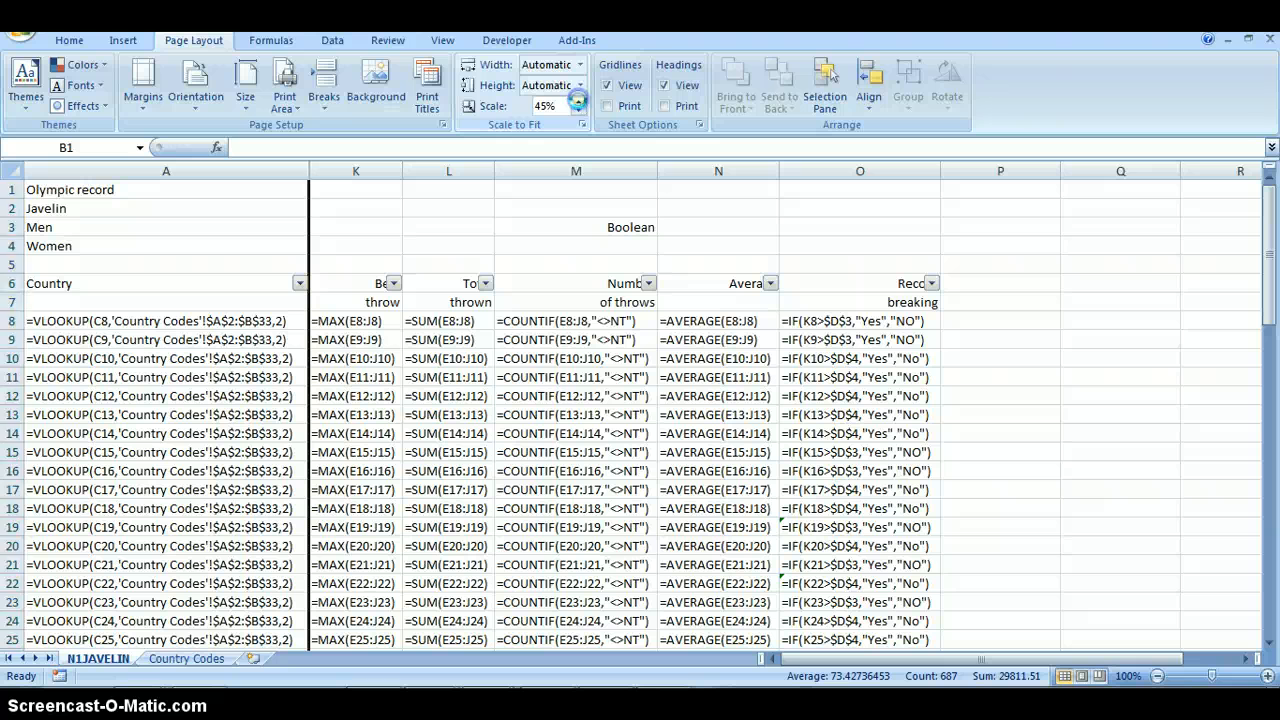
left_click(578, 101)
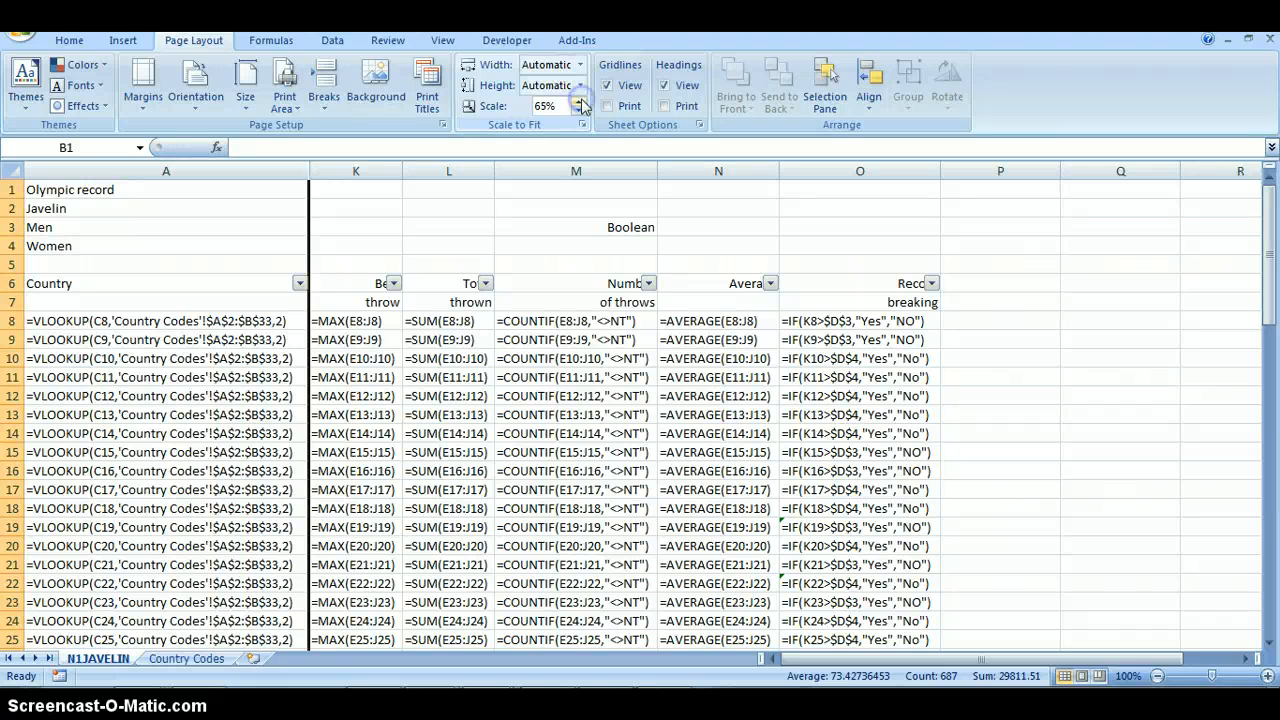
left_click(579, 100)
left_click(579, 100)
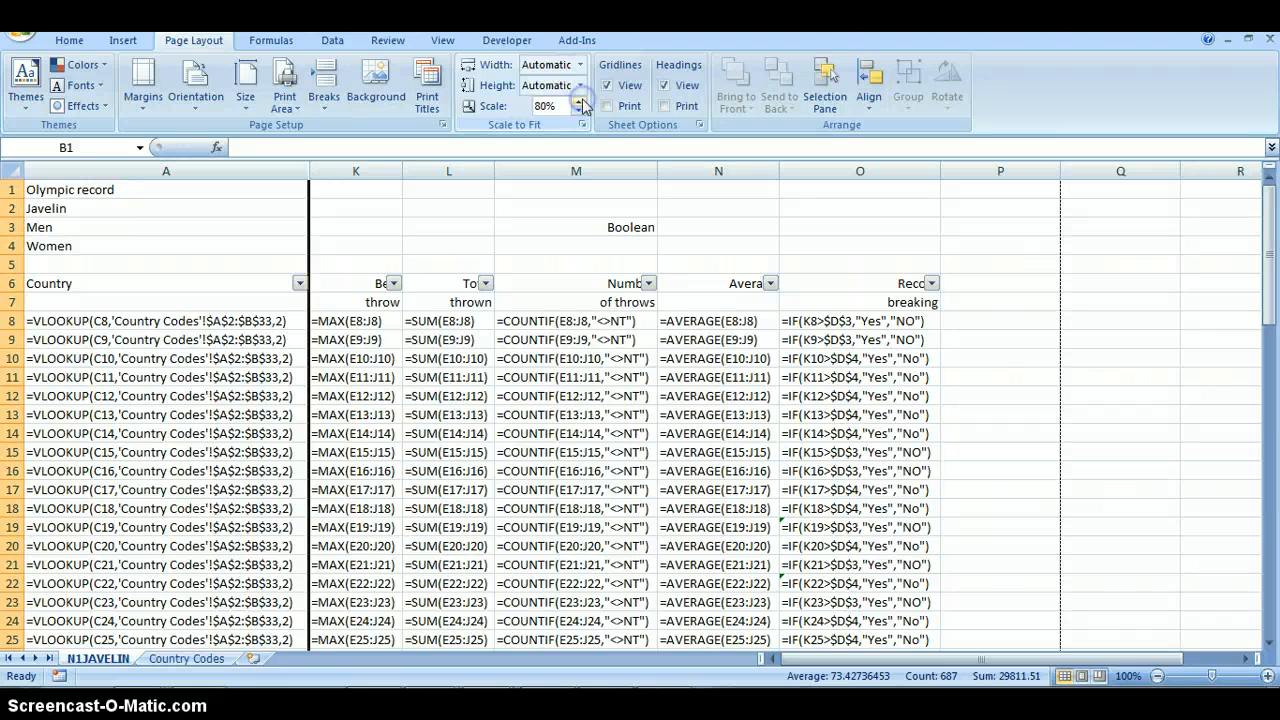
left_click(579, 101)
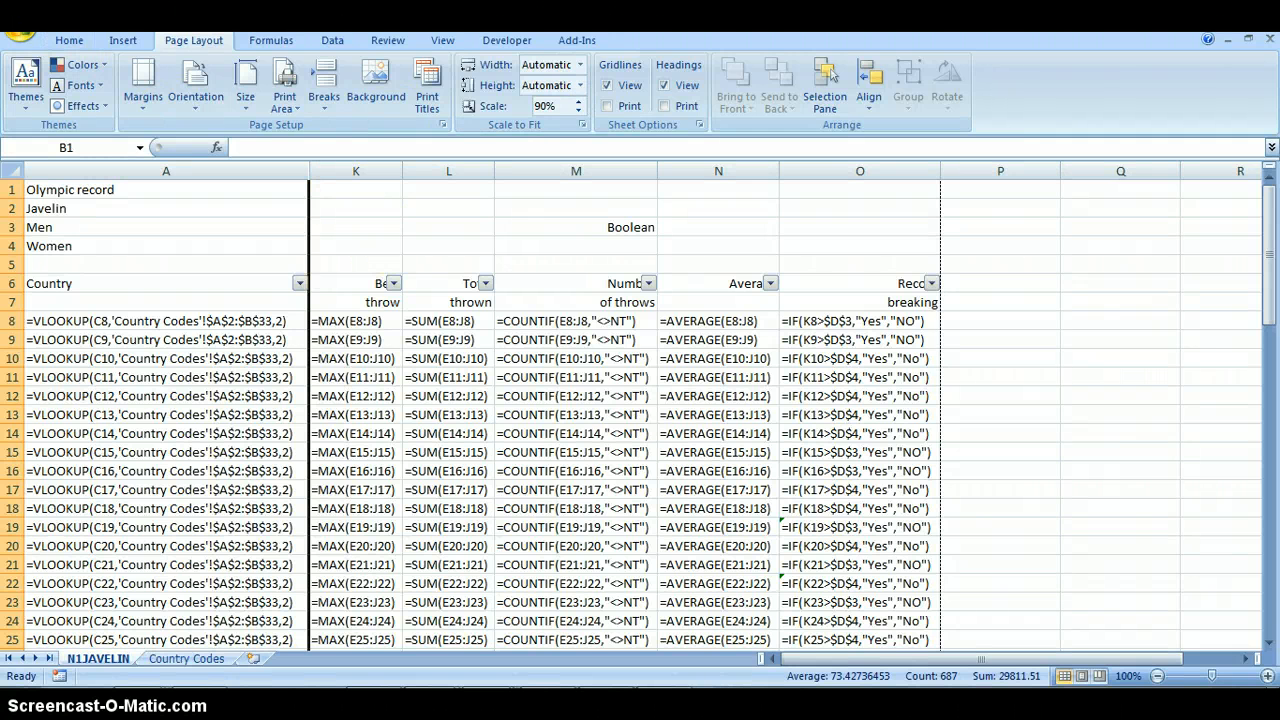
- Check the formula printout in print preview, examining how the formula columns fit across the page and how legible they are
left_click(20, 28)
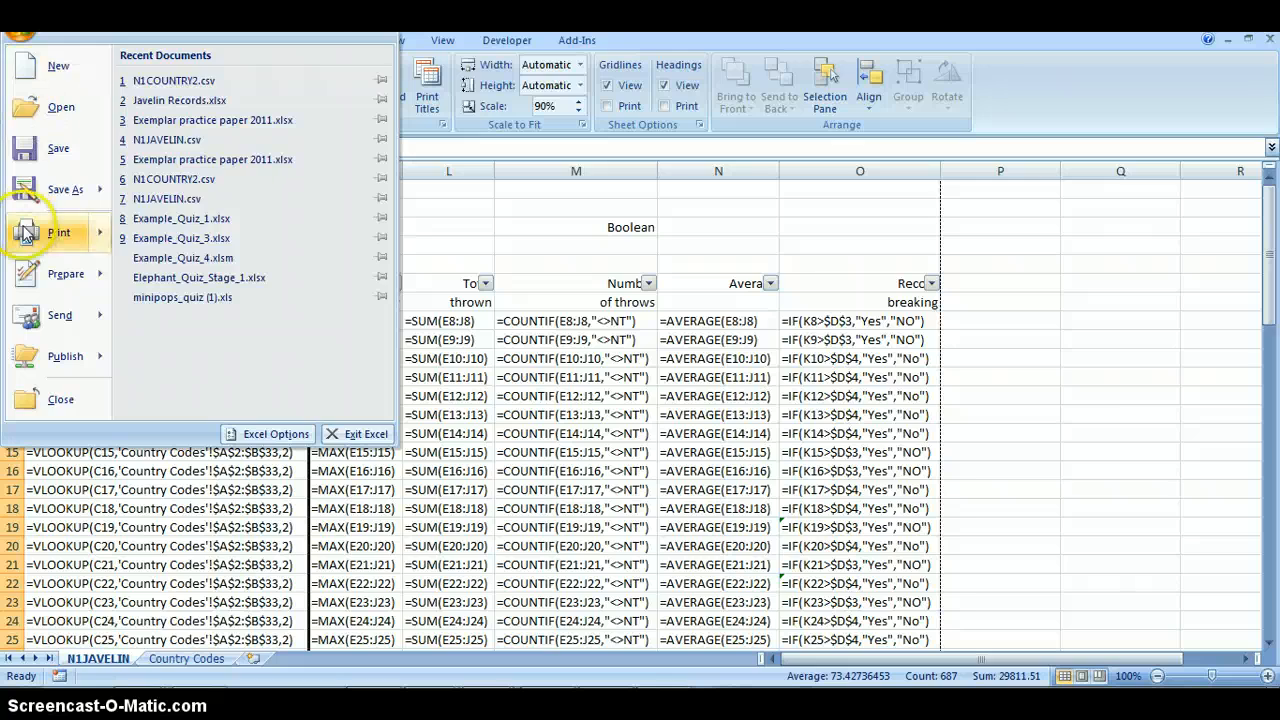
mouse_move(37, 243)
left_click(222, 200)
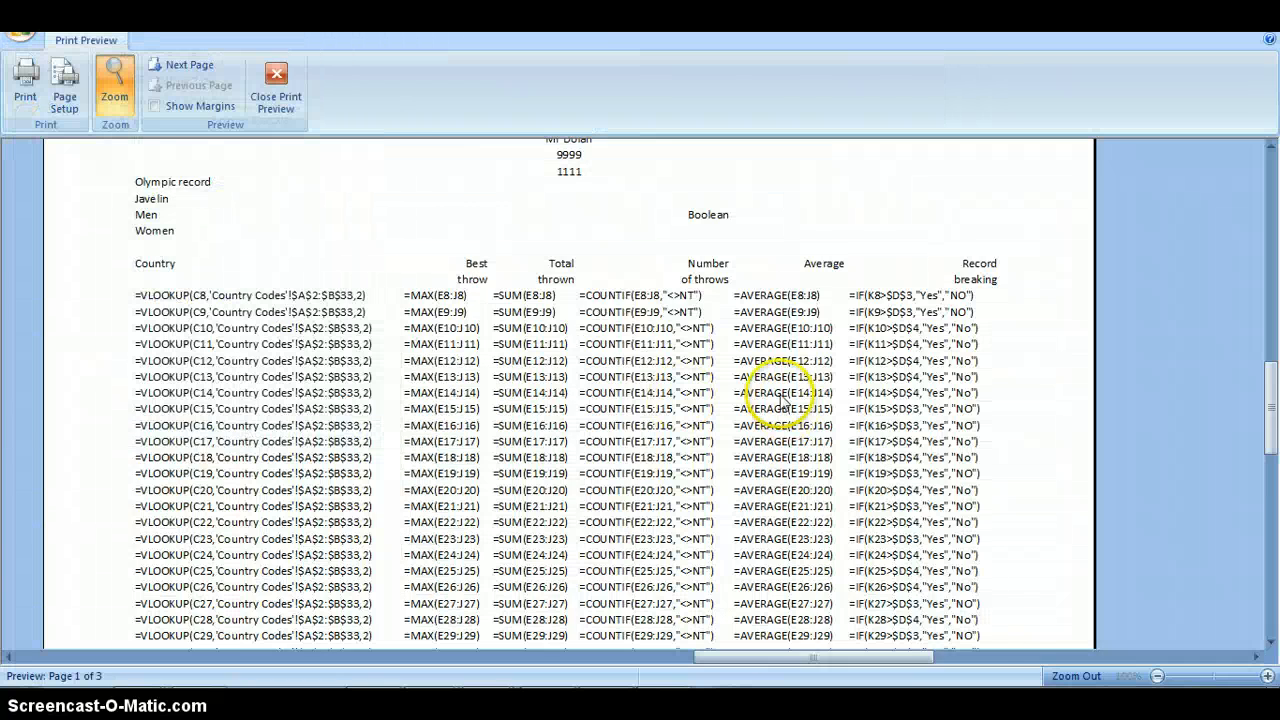
scroll(838, 622, "down", 2)
left_click(1000, 659)
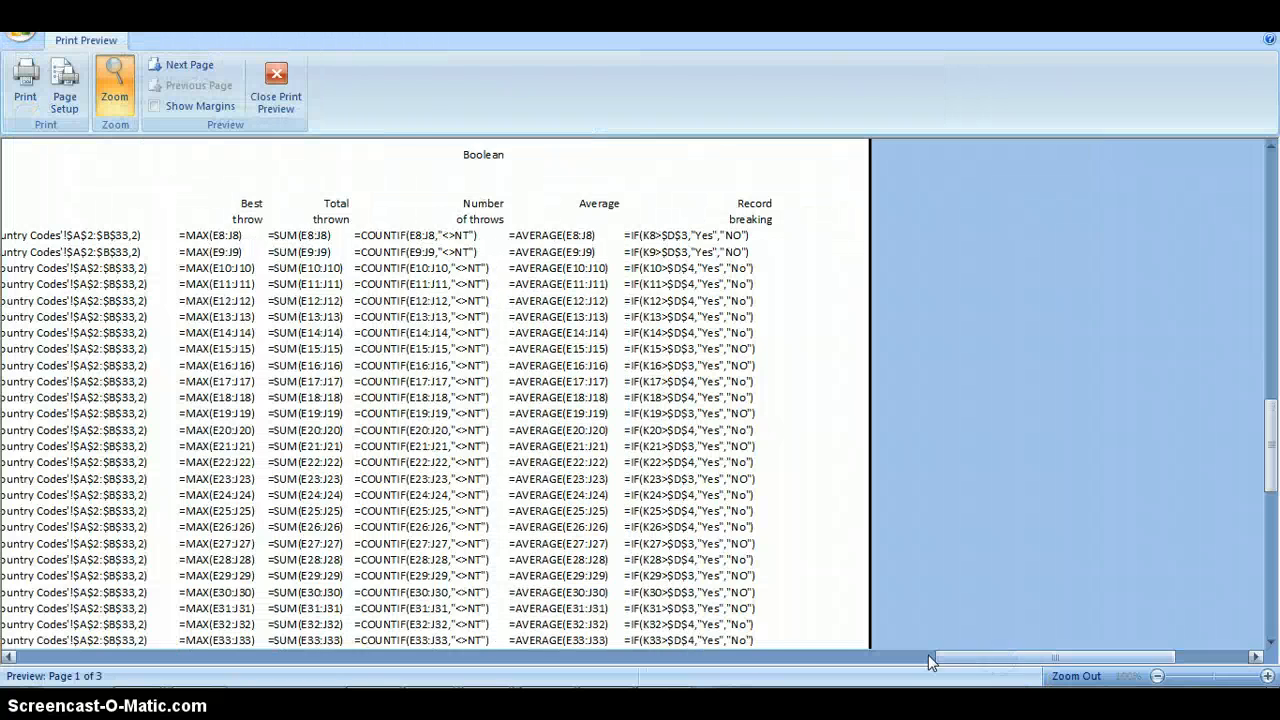
left_click(771, 657)
scroll(545, 398, "up", 2)
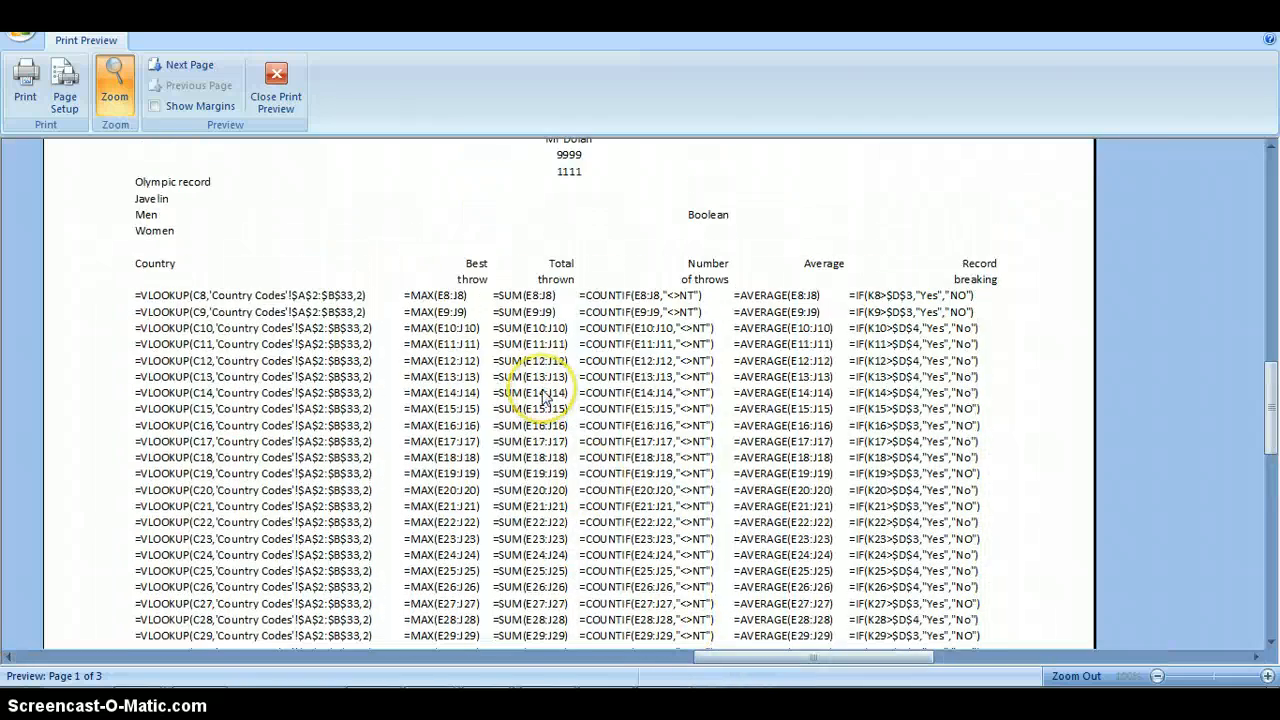
scroll(545, 398, "down", 1)
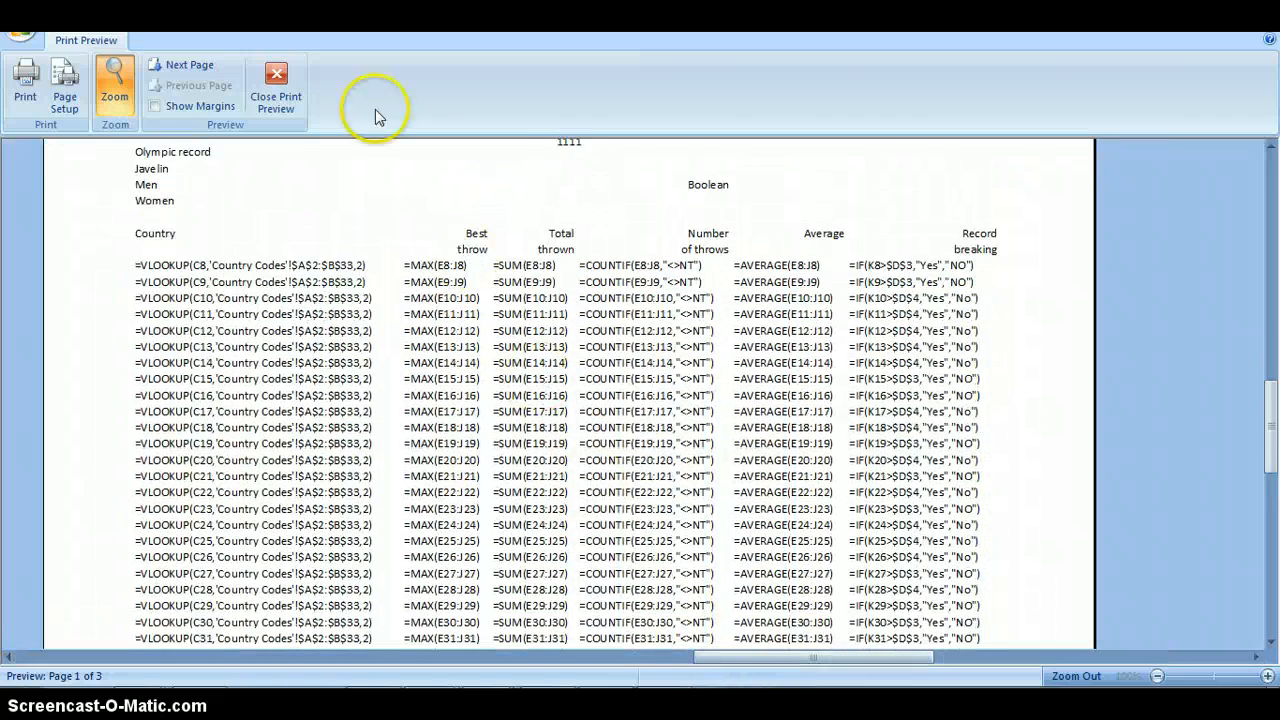
- Set the worksheet's page scaling to 120% of normal size and open the print preview again
left_click(288, 96)
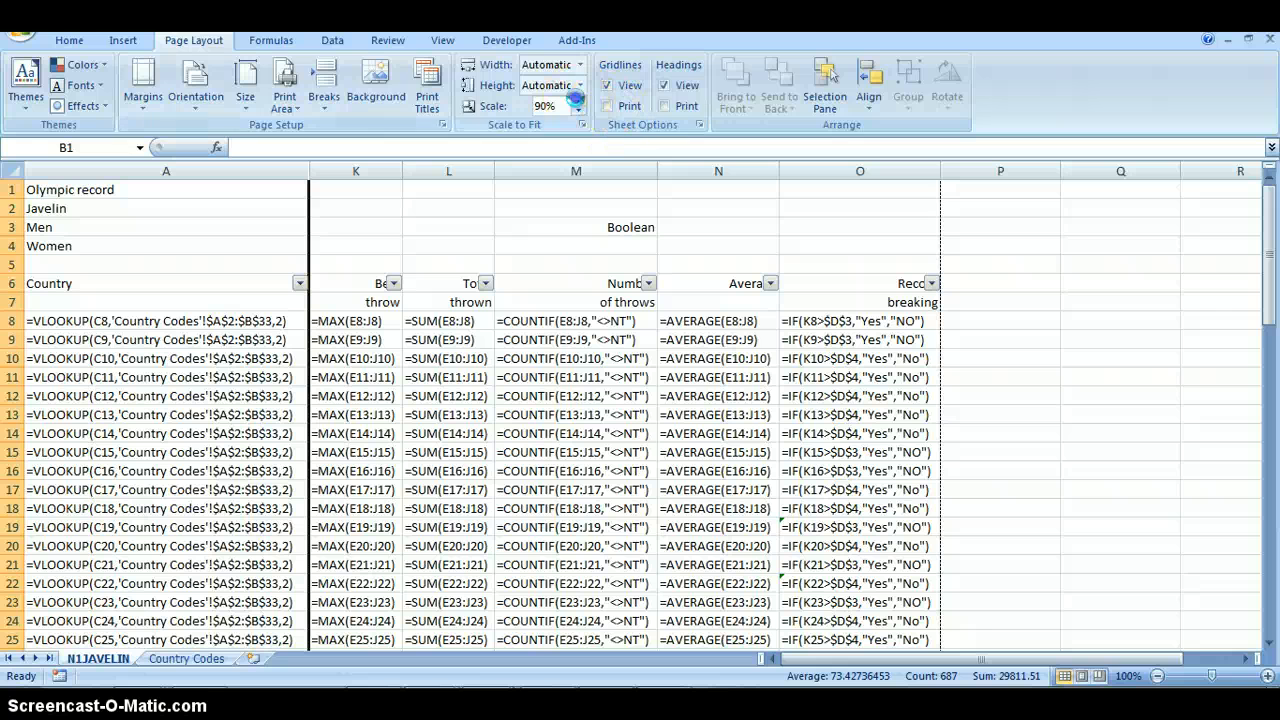
left_click(578, 108)
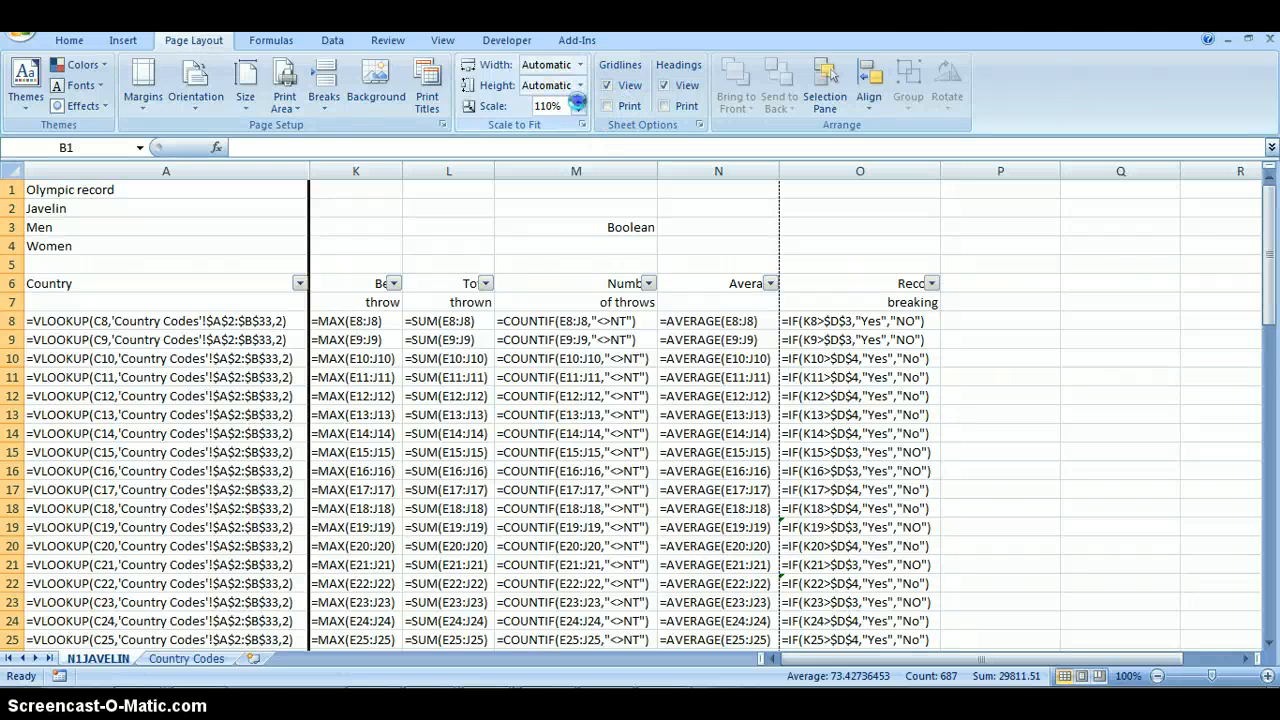
left_click(578, 101)
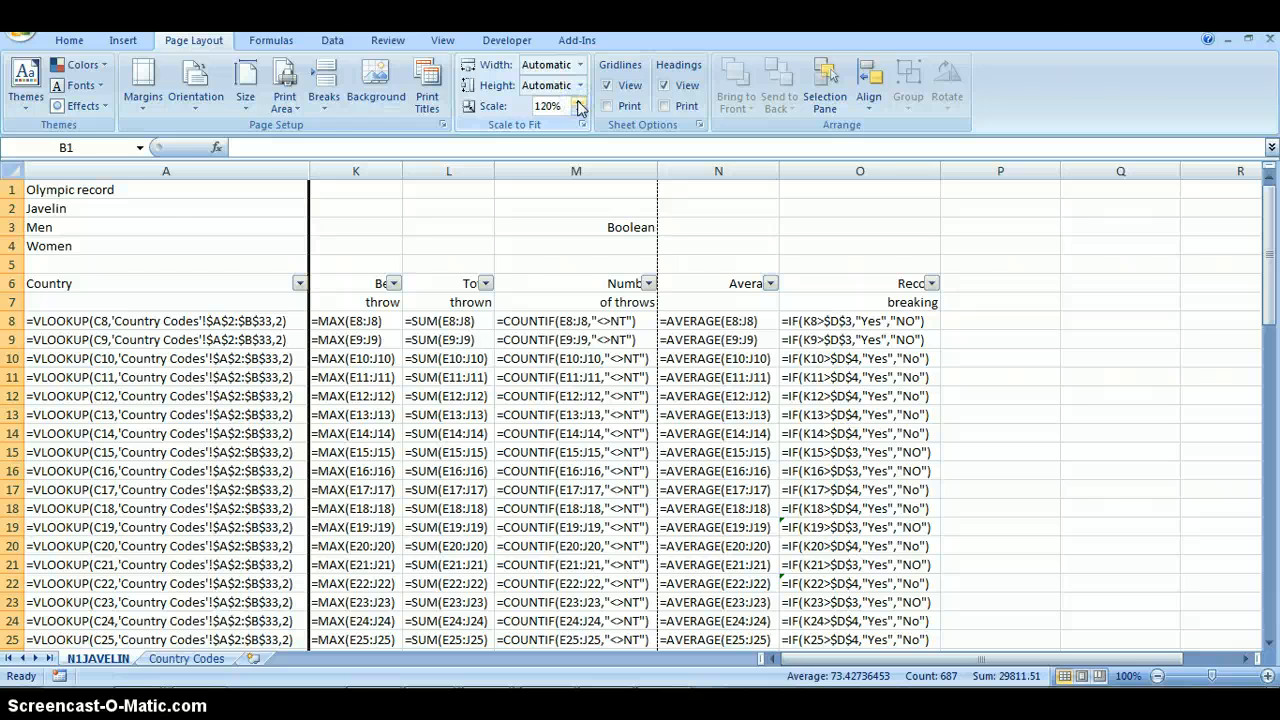
left_click(22, 22)
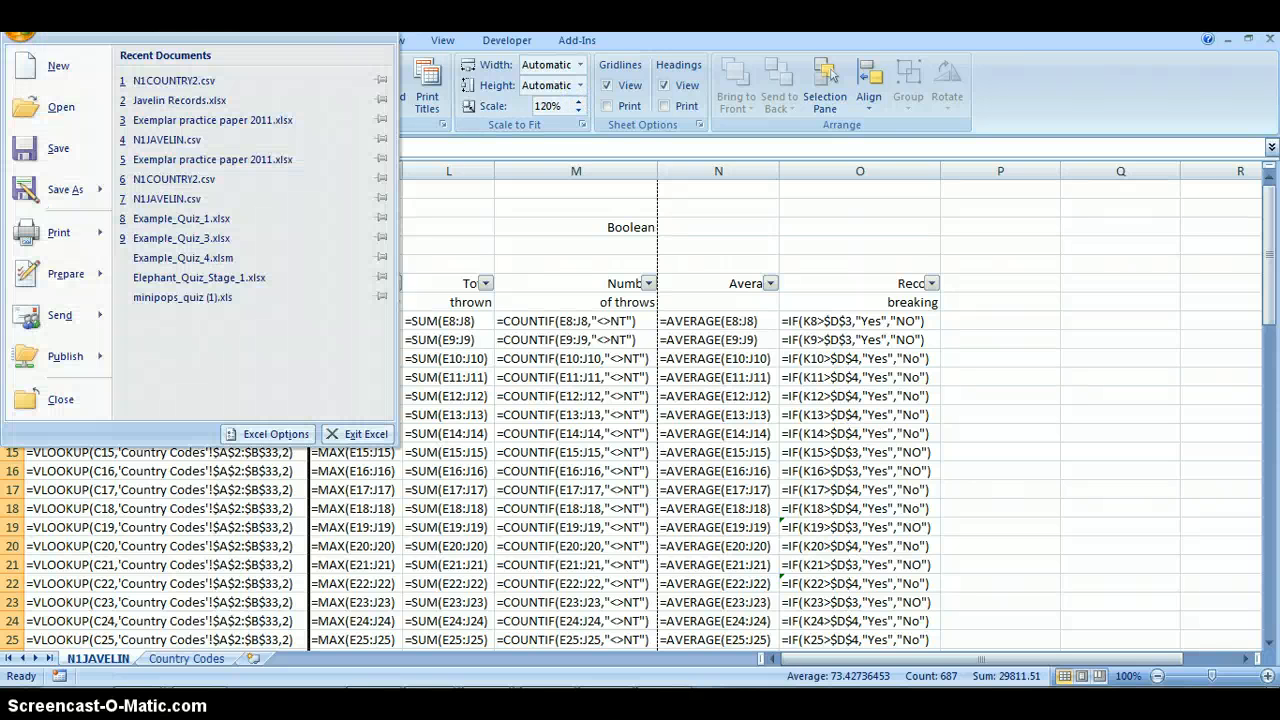
mouse_move(58, 232)
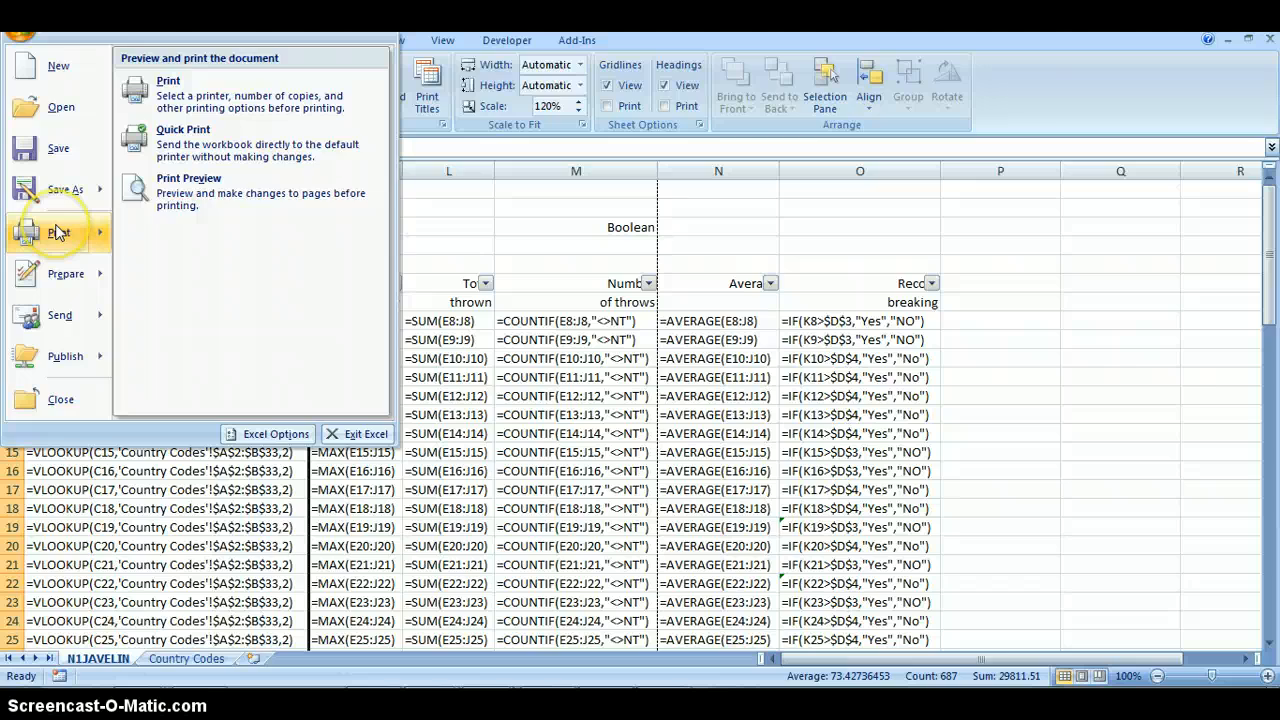
left_click(185, 188)
- Examine the first pages of the formula printout, checking which columns fit the page width and how the rows run on
scroll(778, 480, "down", 1)
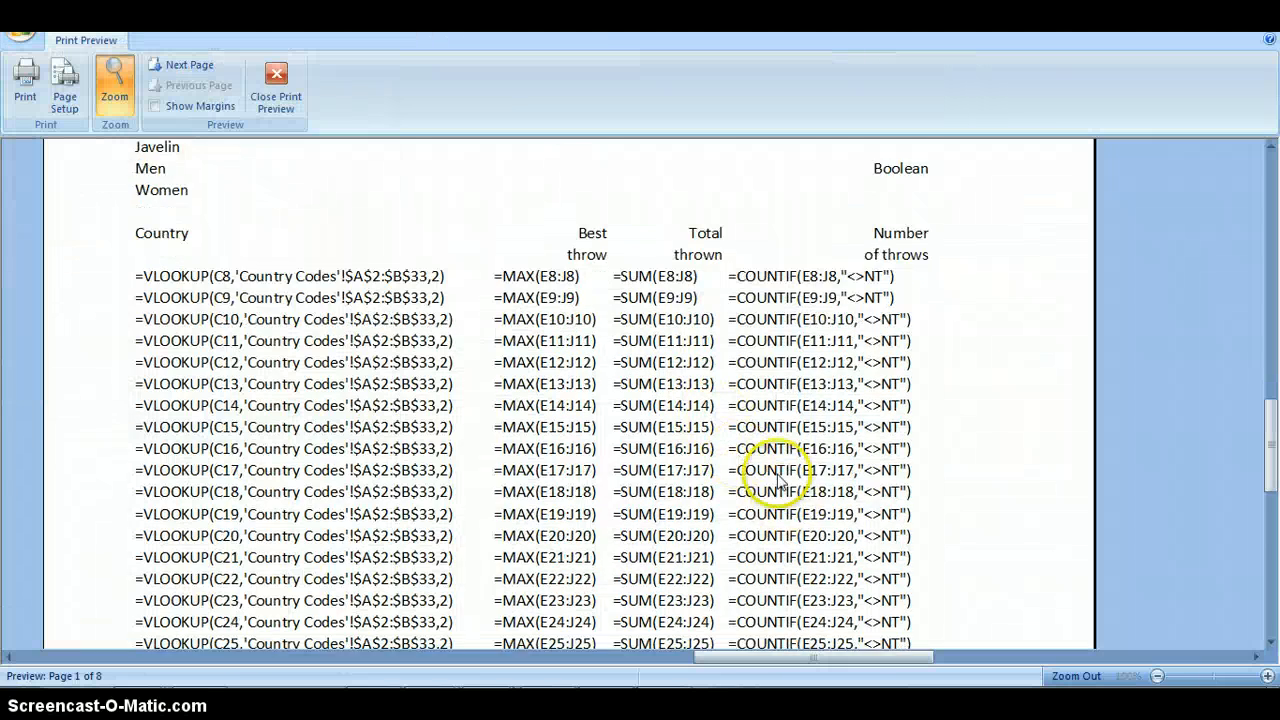
scroll(1020, 534, "down", 5)
scroll(766, 517, "up", 3)
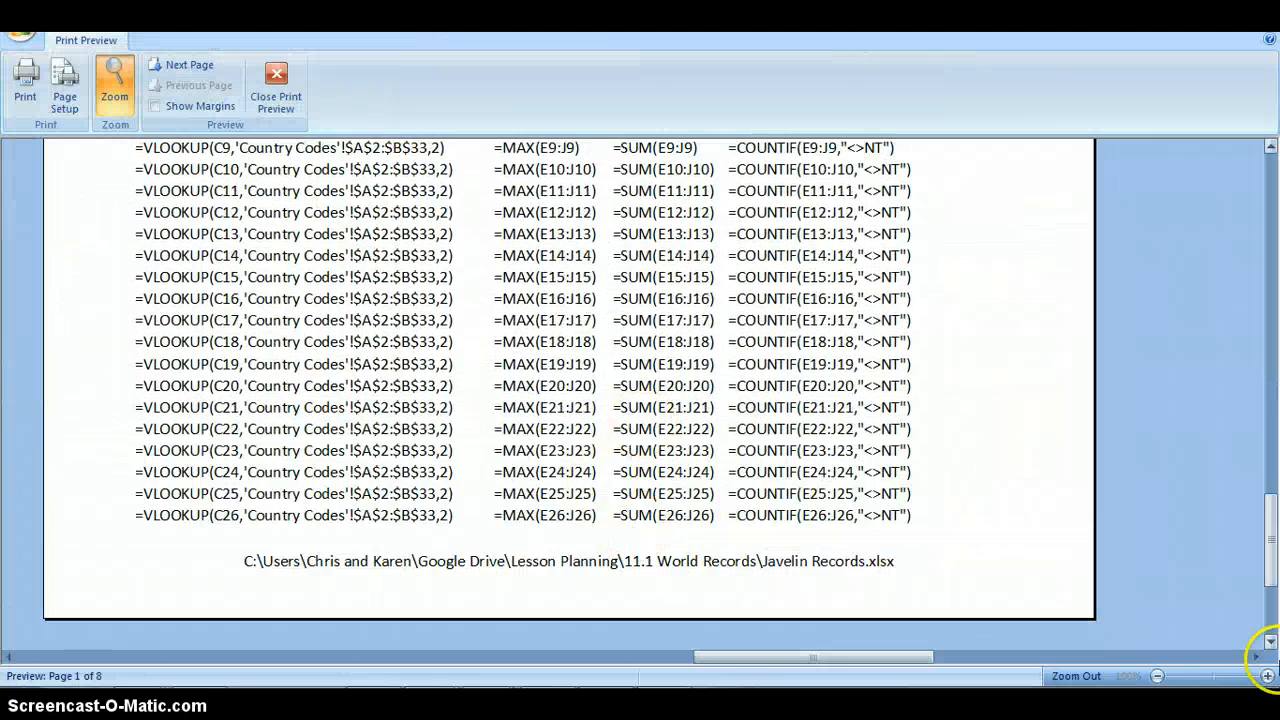
left_click(1031, 656)
left_click(785, 640)
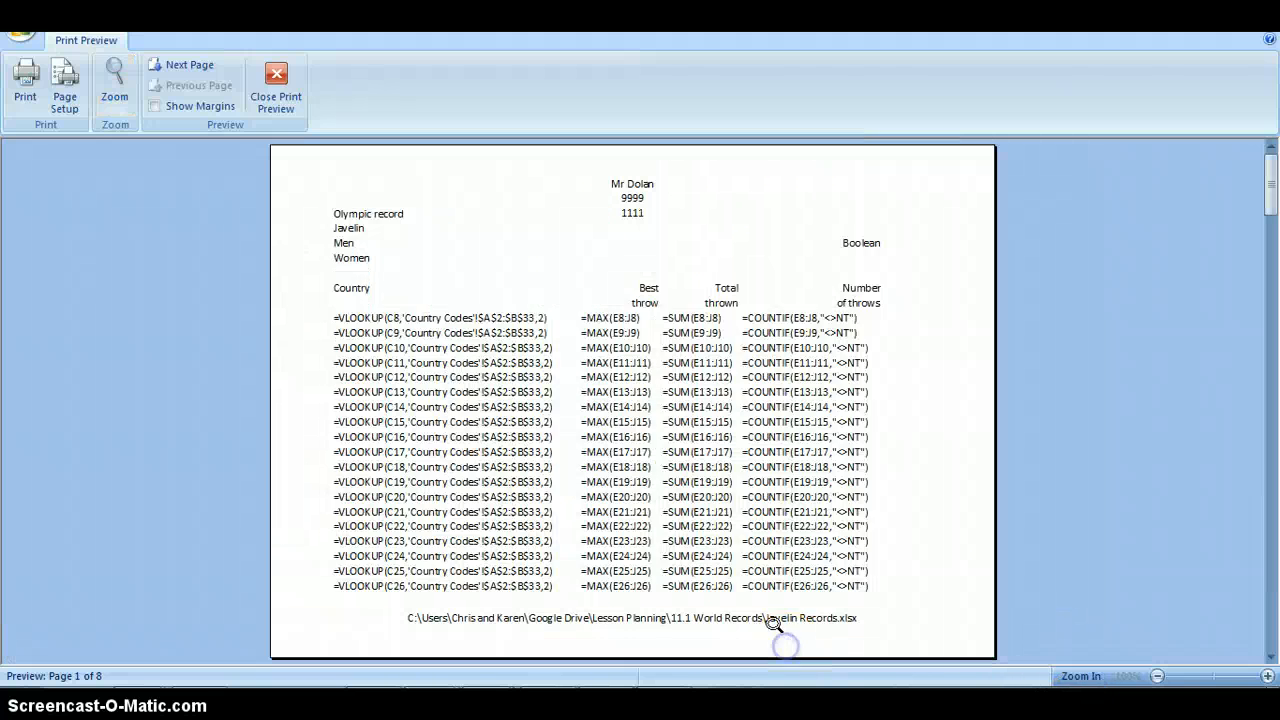
scroll(795, 600, "down", 5)
scroll(832, 452, "down", 2)
scroll(829, 452, "up", 7)
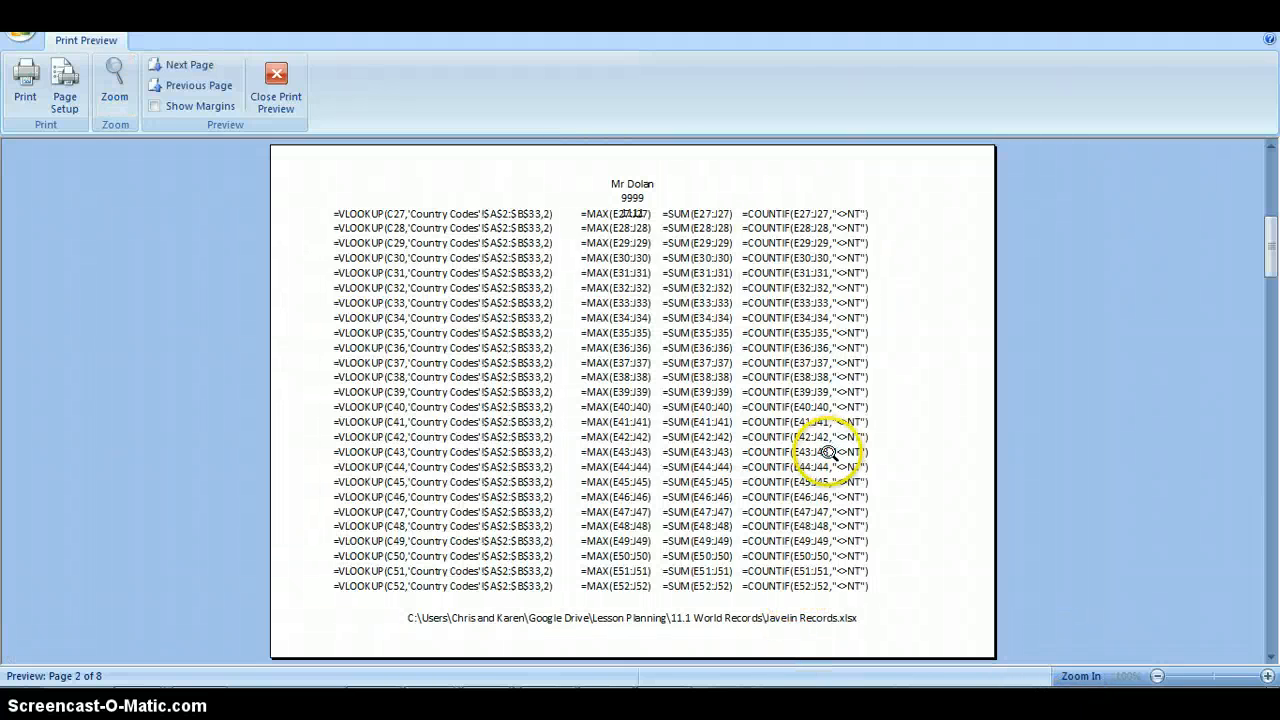
scroll(829, 453, "down", 1)
scroll(829, 453, "up", 1)
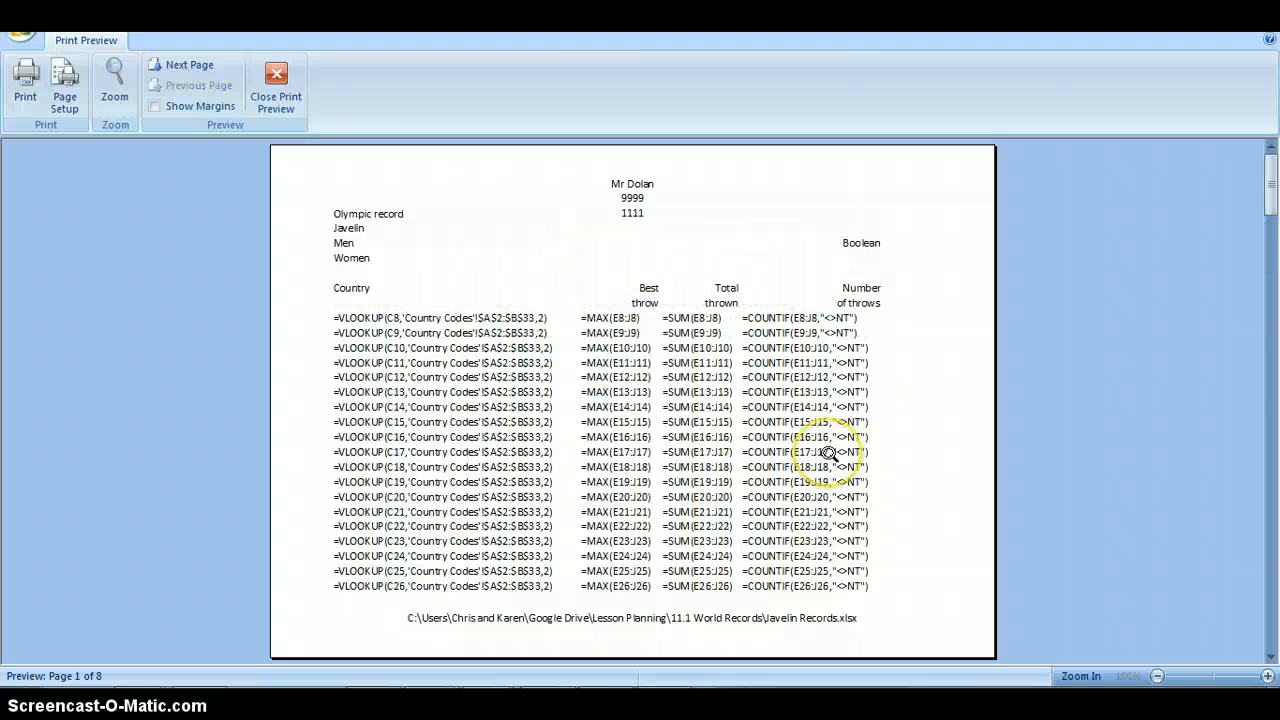
scroll(829, 453, "down", 3)
scroll(829, 453, "up", 1)
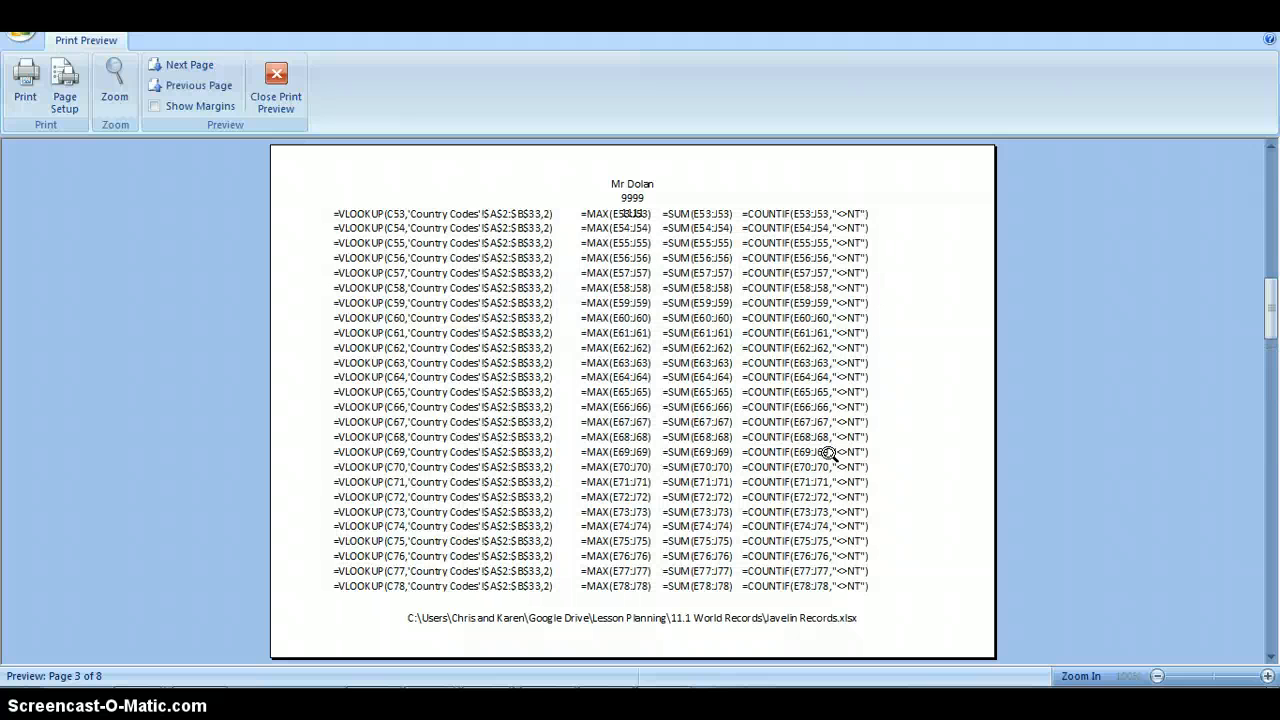
scroll(829, 453, "up", 1)
scroll(829, 453, "up", 1)
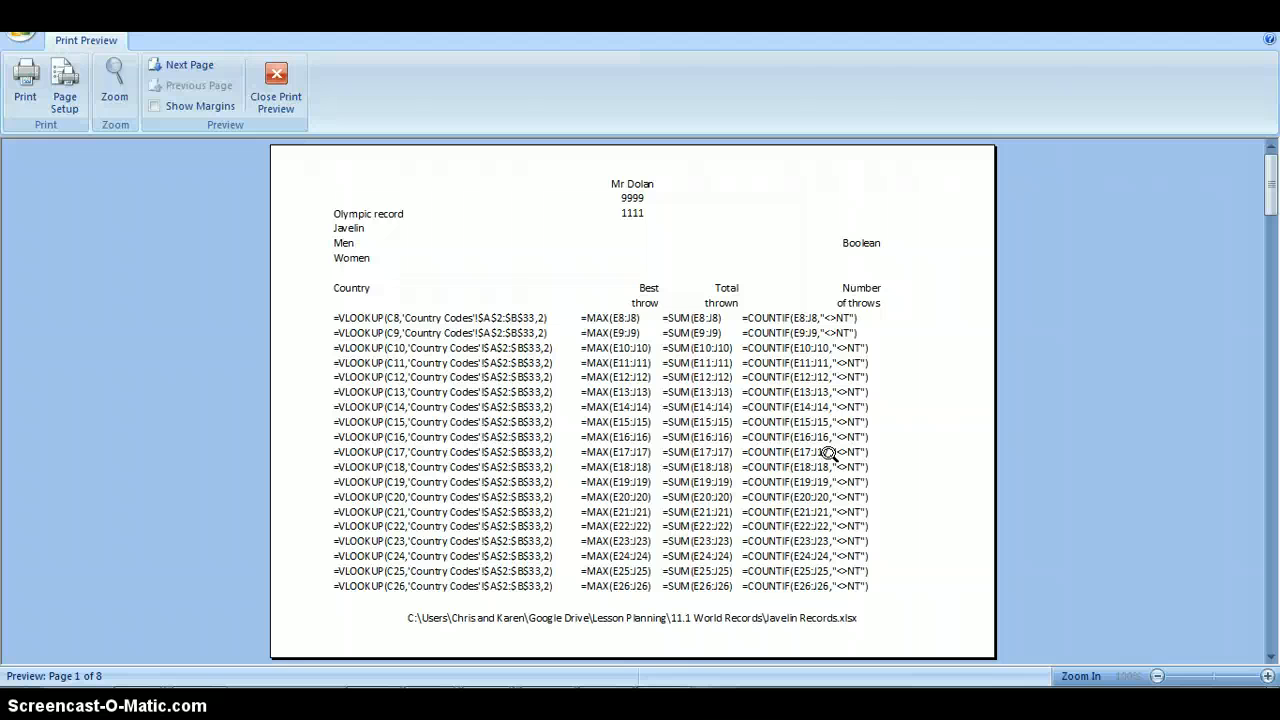
scroll(829, 453, "down", 1)
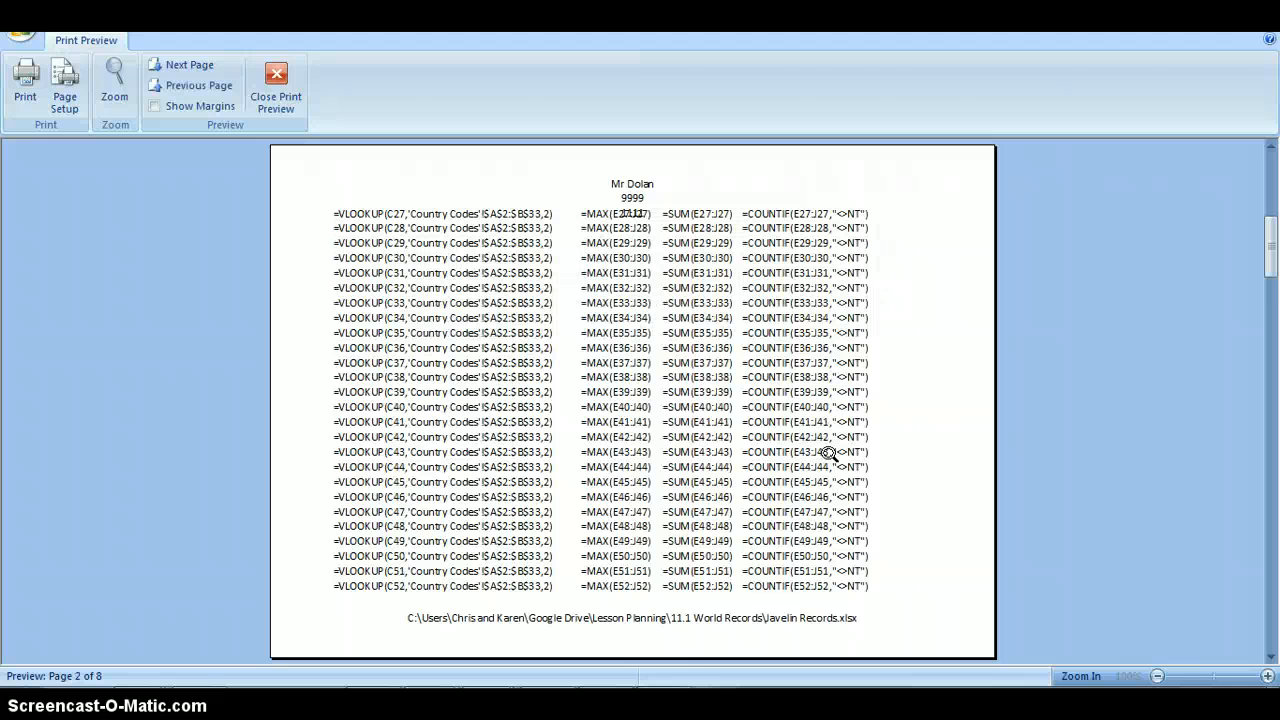
scroll(829, 453, "up", 1)
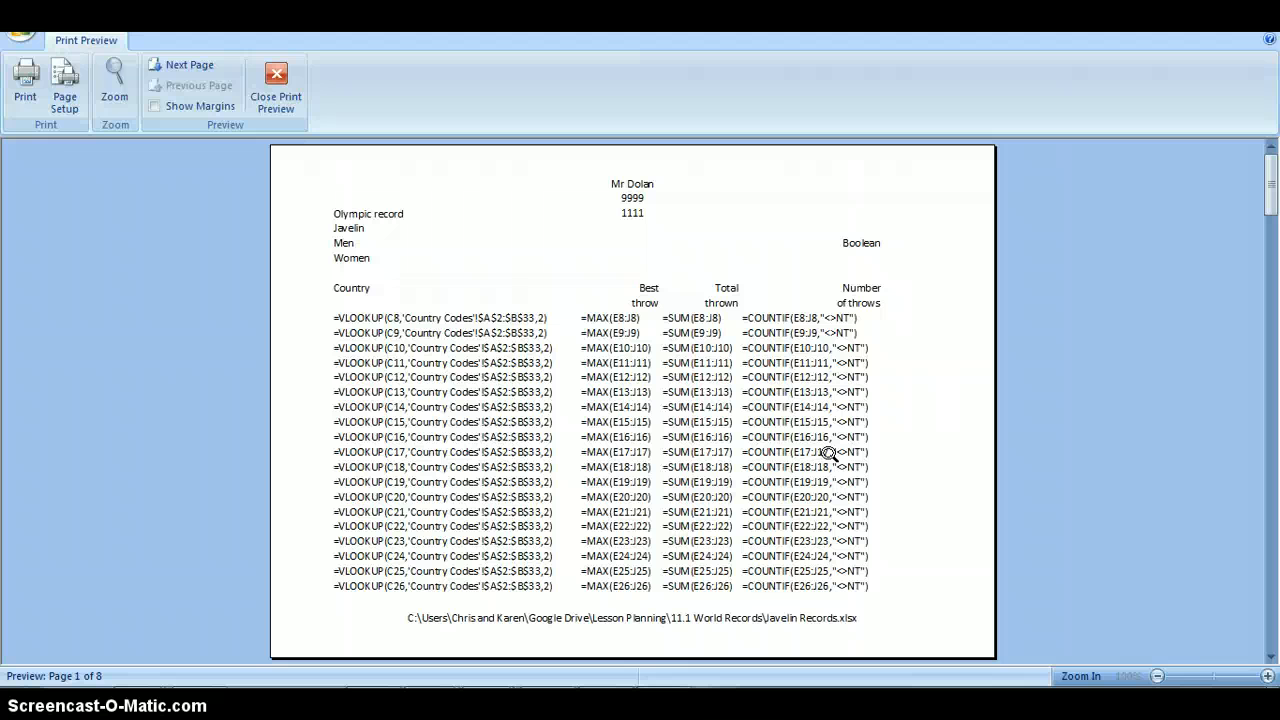
scroll(829, 453, "down", 5)
scroll(829, 453, "up", 4)
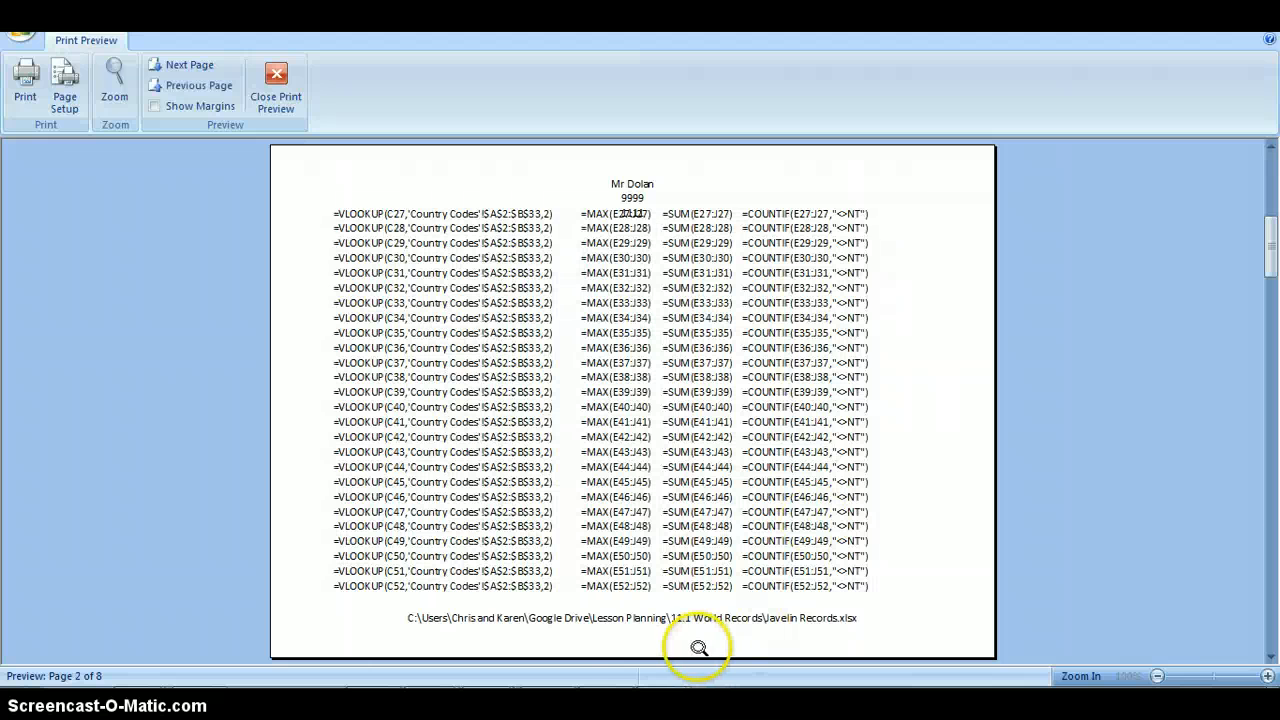
- Switch to the exam paper 0417_w11_qp_3.pdf to read task 17's formula printout requirements, and return to the spreadsheet's print preview
mouse_move(432, 712)
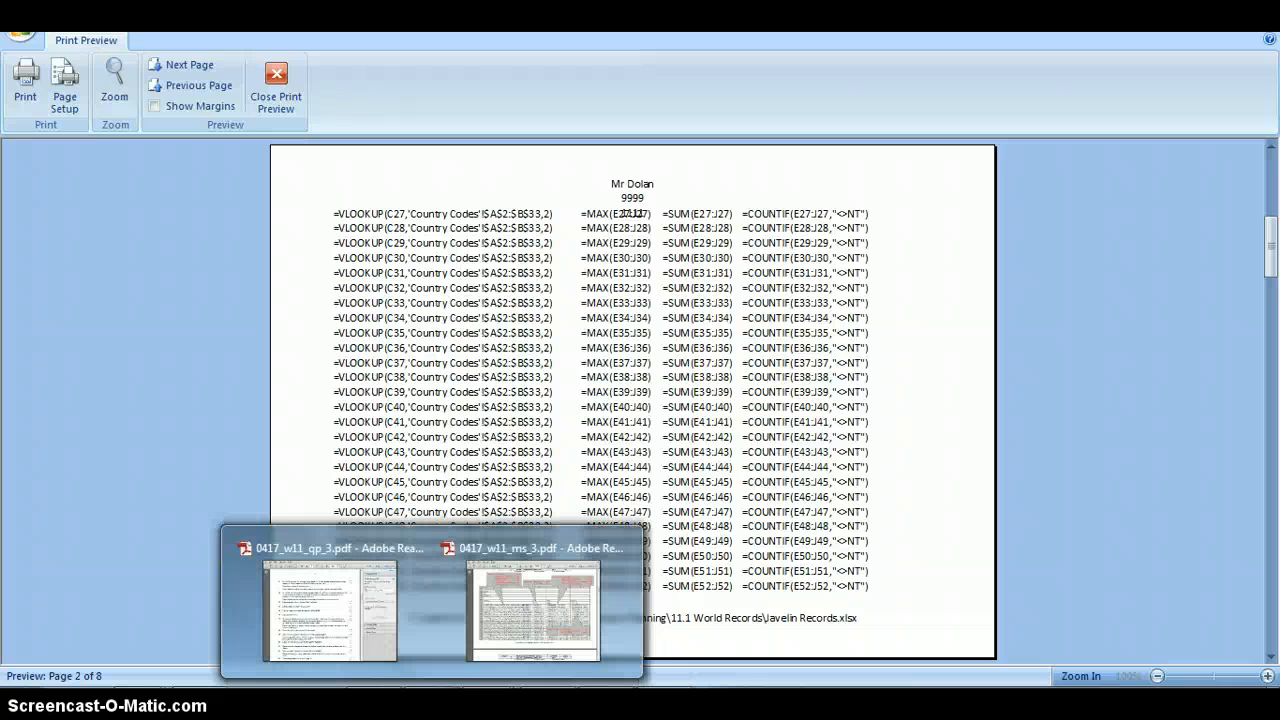
left_click(357, 617)
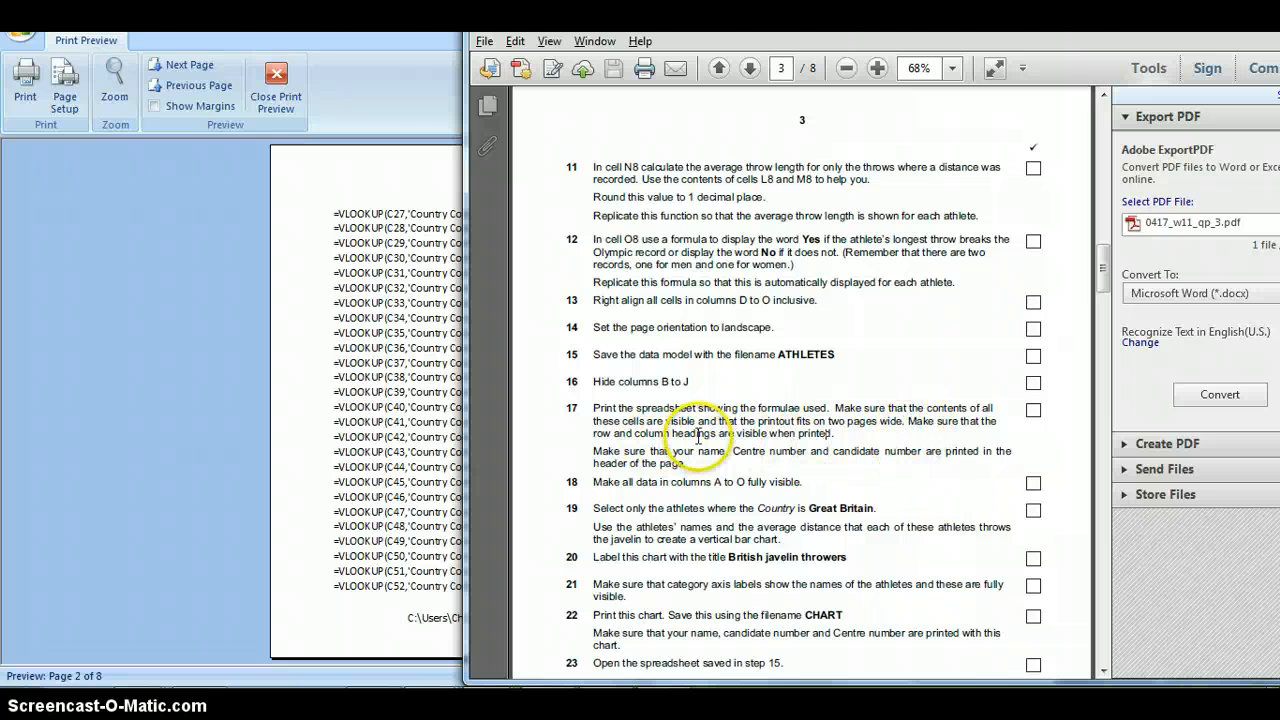
left_click(335, 405)
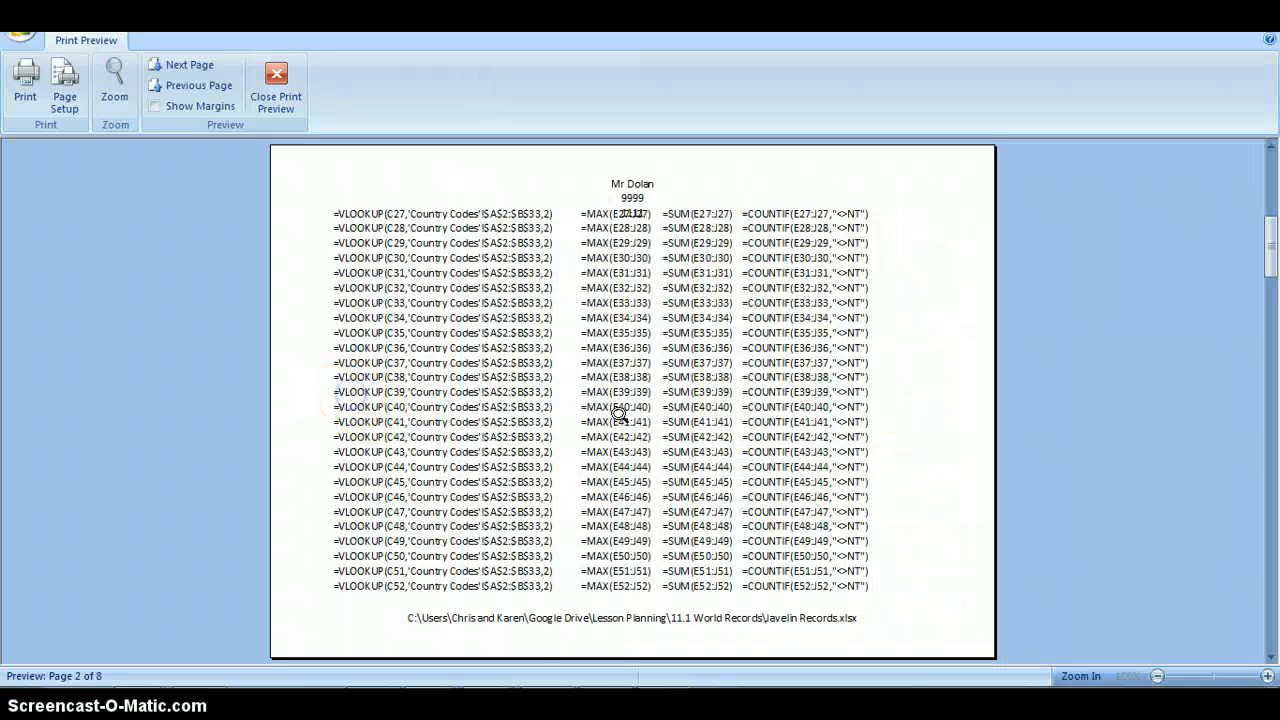
- Compare the preview pages holding the Country to Number of throws formulas with those holding the Average and Record breaking formulas
scroll(640, 648, "up", 1)
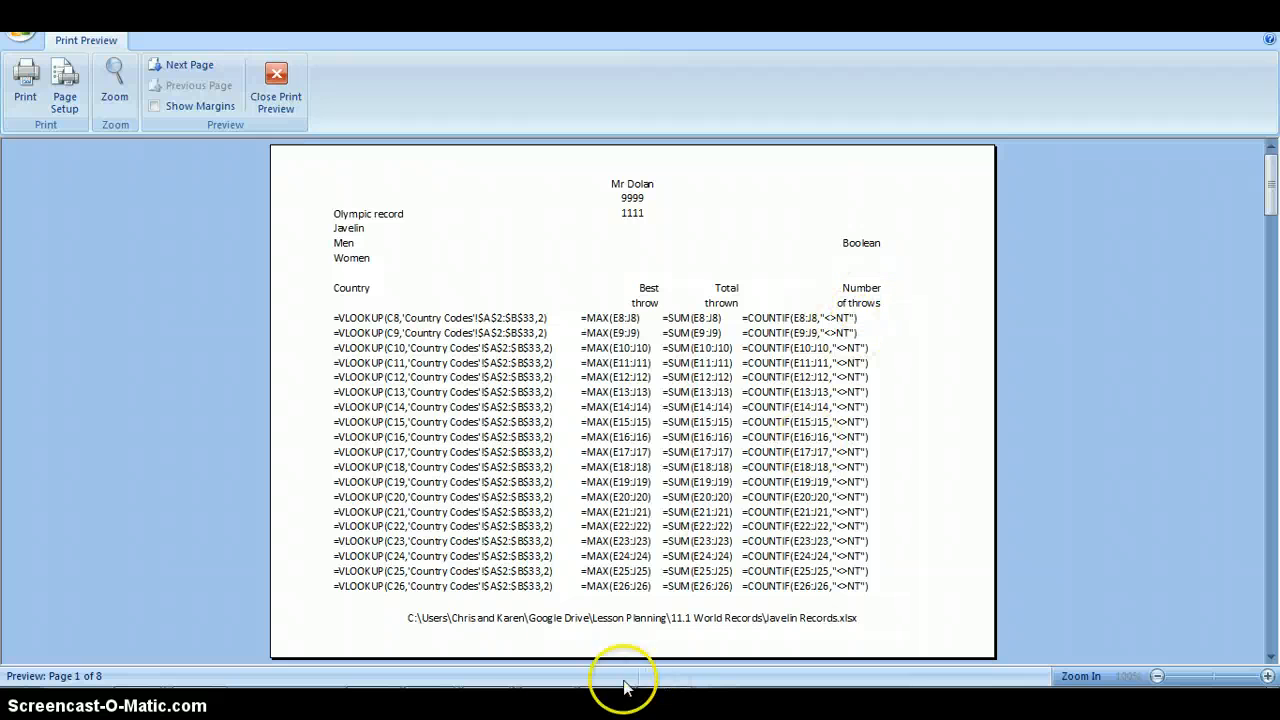
scroll(613, 632, "down", 3)
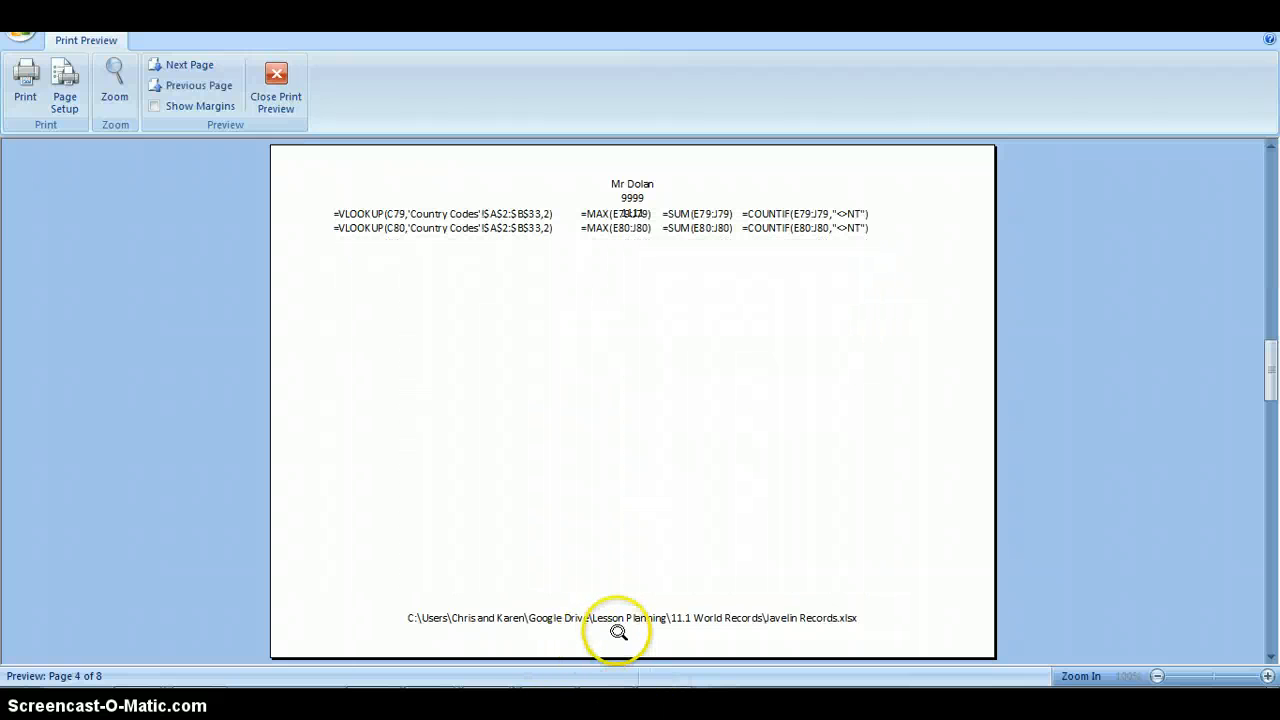
scroll(619, 632, "down", 2)
scroll(619, 632, "up", 1)
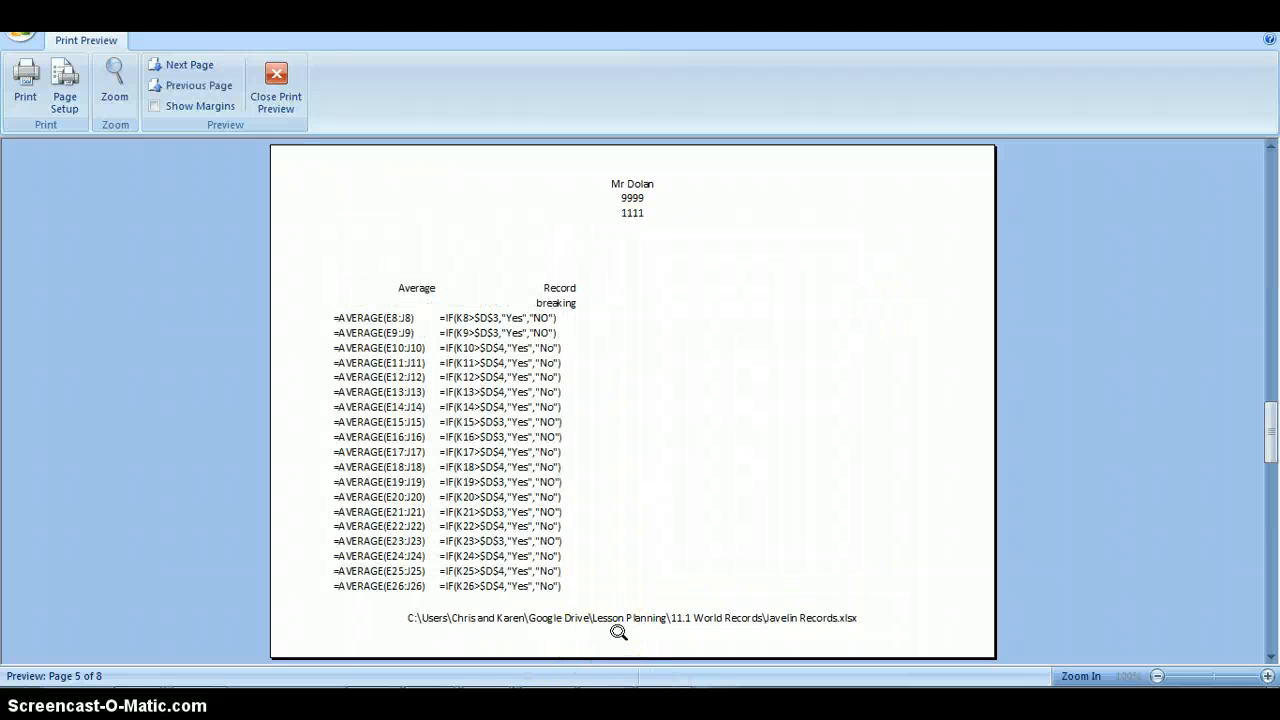
scroll(619, 632, "down", 1)
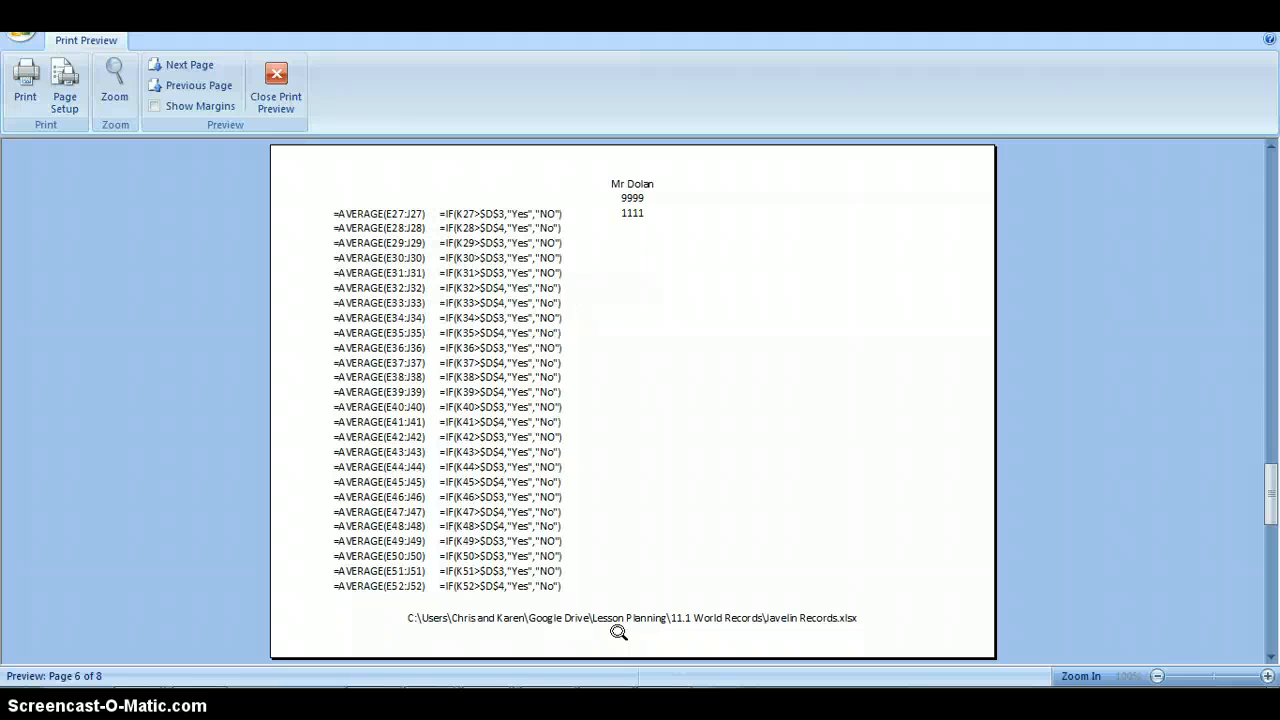
scroll(619, 632, "up", 1)
scroll(617, 632, "down", 1)
scroll(619, 632, "up", 1)
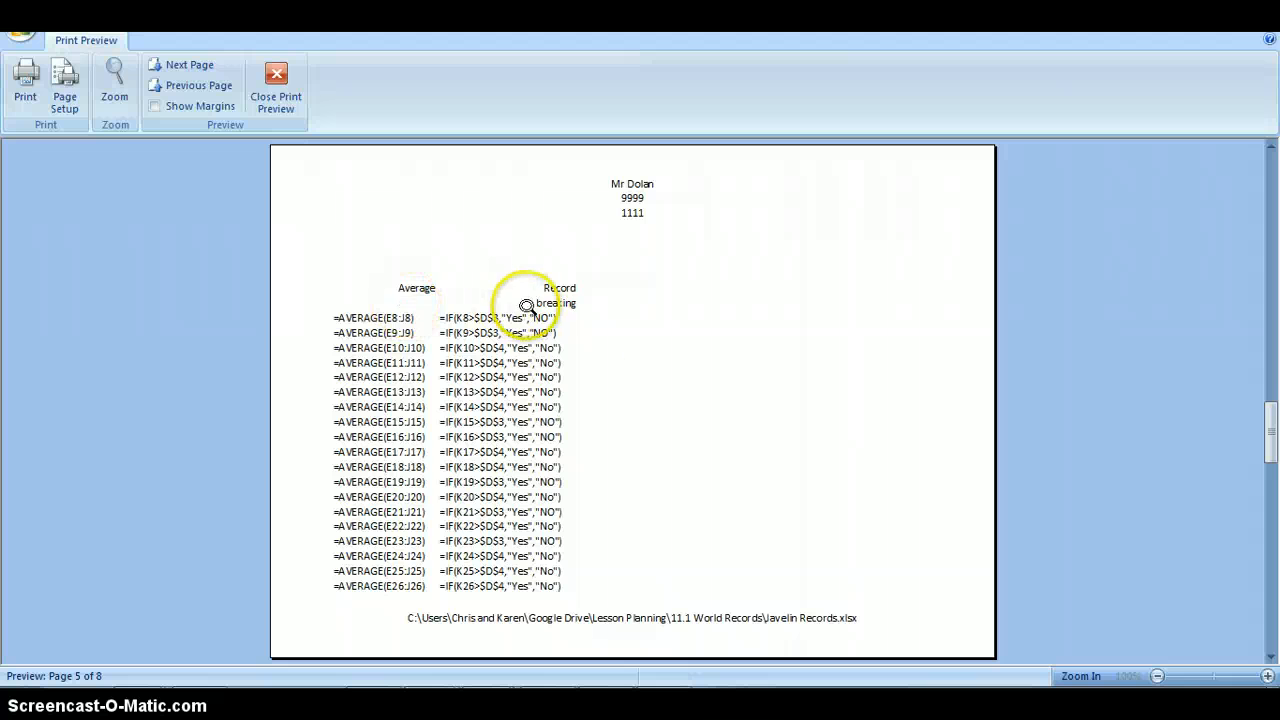
scroll(587, 372, "up", 4)
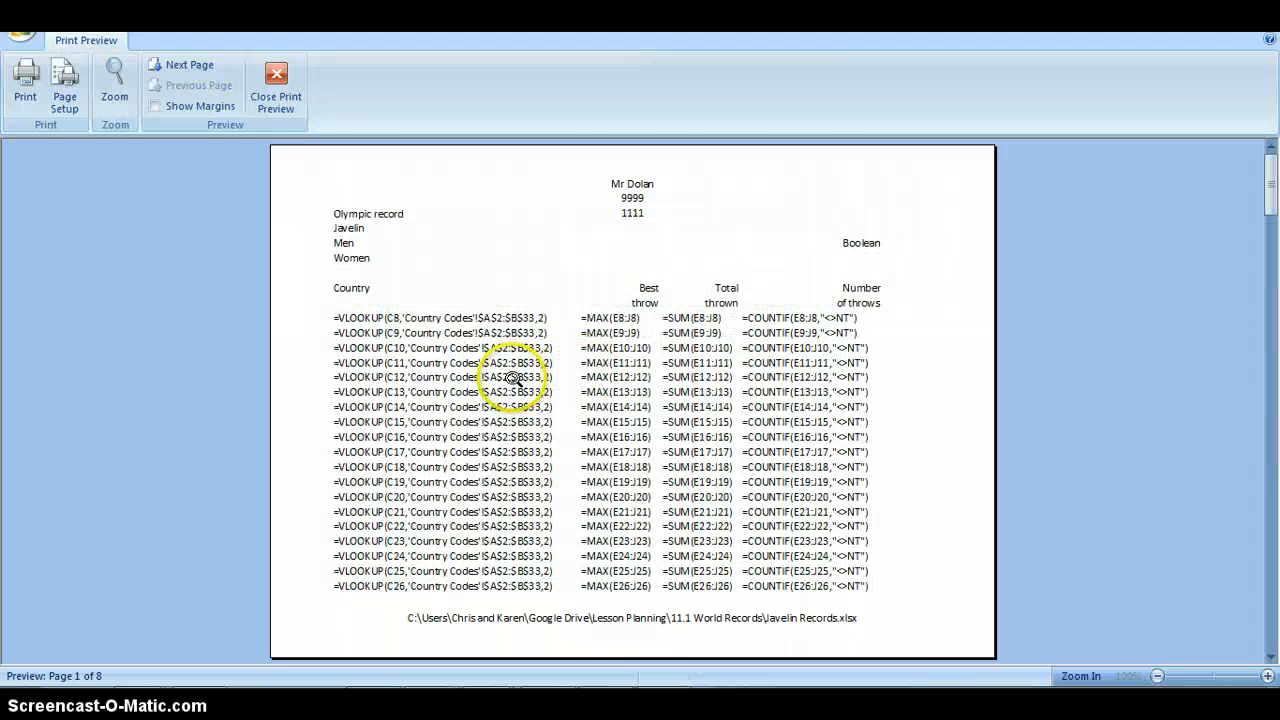
scroll(513, 378, "down", 7)
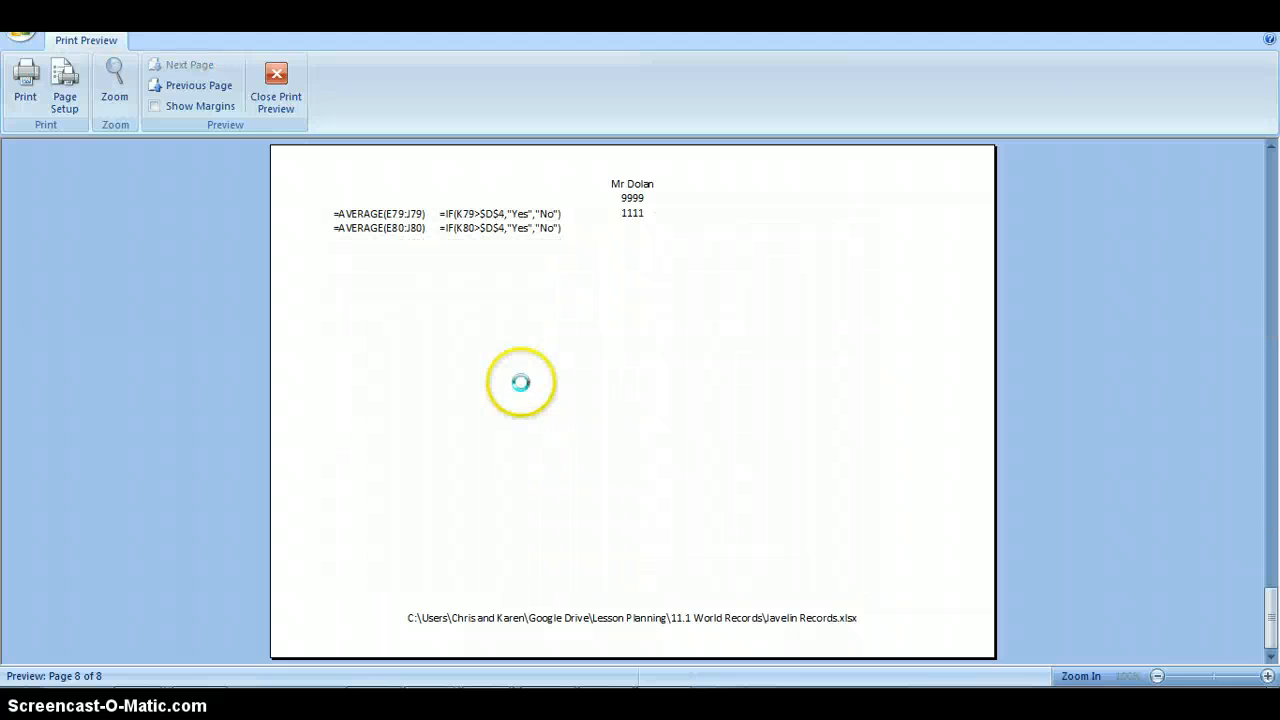
scroll(520, 382, "up", 5)
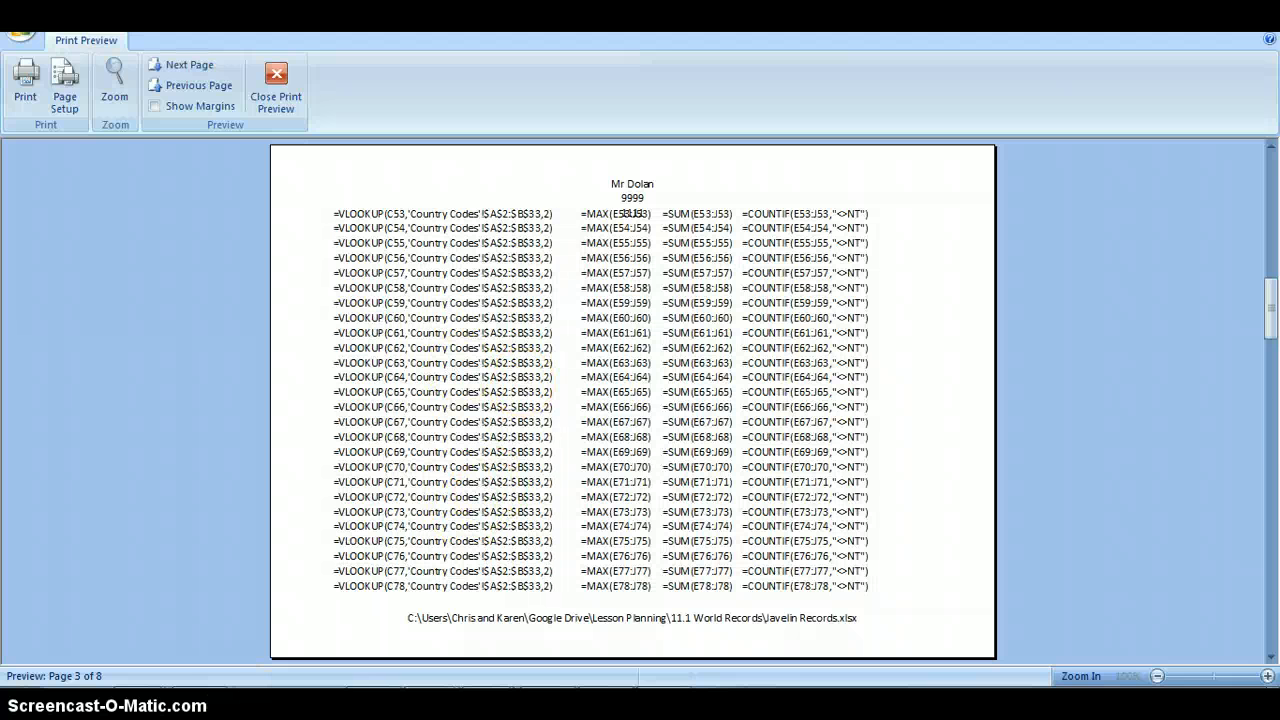